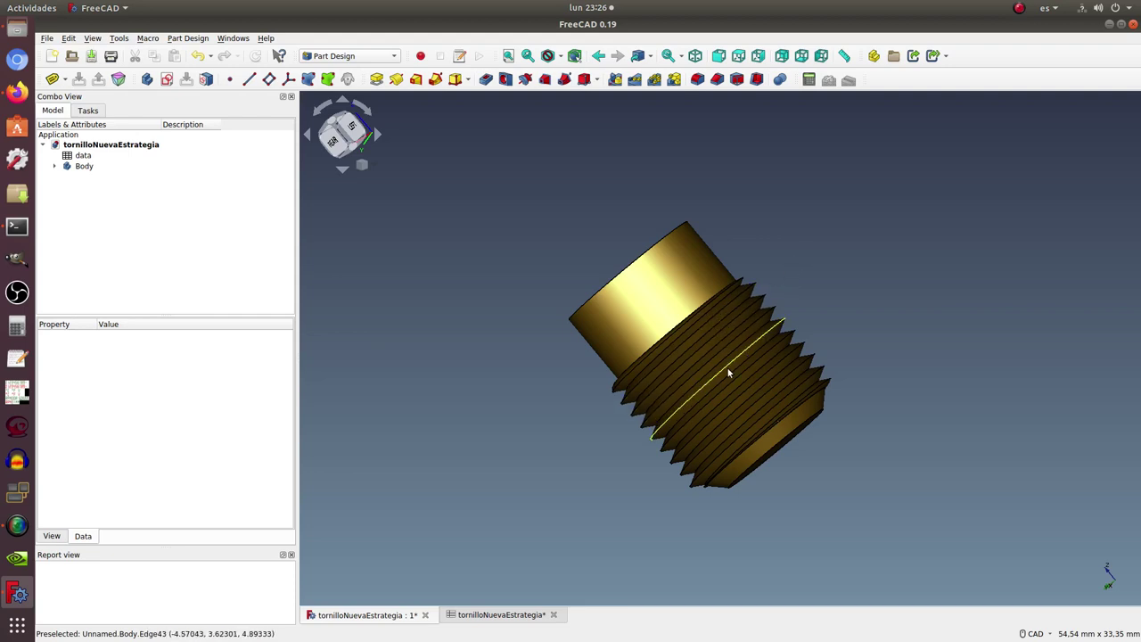
# Orbit and zoom around the finished screw to inspect it, including its plain head.
pyautogui.scroll(3, 747, 381)
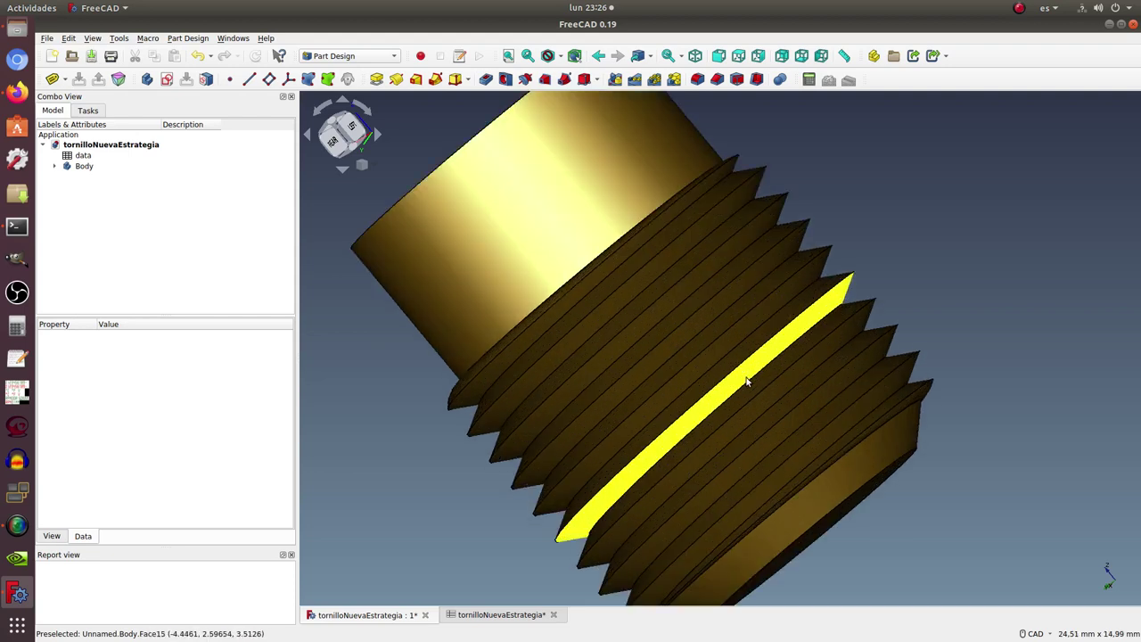
pyautogui.scroll(-3, 747, 381)
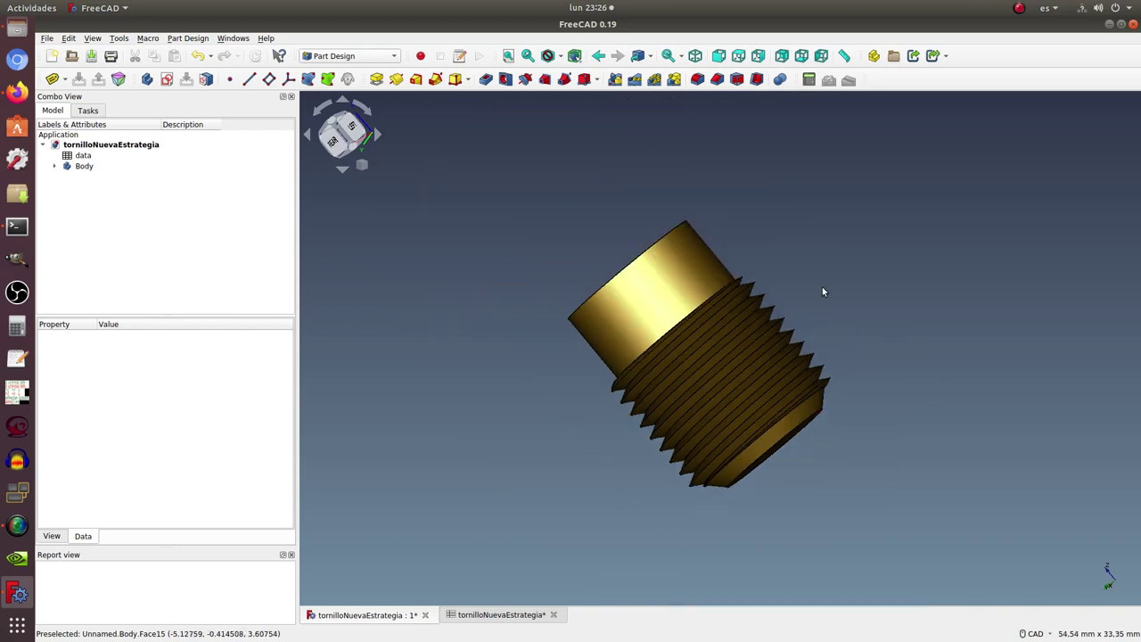
pyautogui.moveTo(692, 216)
pyautogui.mouseDown(button='middle')
pyautogui.moveTo(763, 369)
pyautogui.moveTo(672, 311)
pyautogui.moveTo(654, 255)
pyautogui.moveTo(659, 214)
pyautogui.moveTo(793, 314)
pyautogui.mouseUp(button='middle')
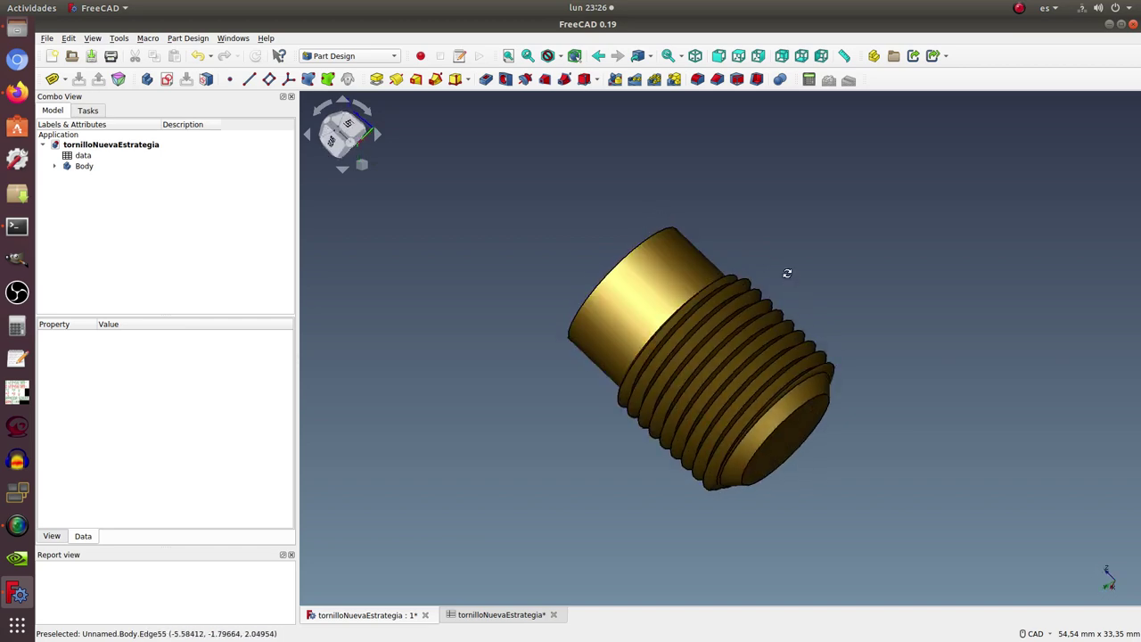
pyautogui.moveTo(784, 273)
pyautogui.mouseDown(button='middle')
pyautogui.moveTo(805, 308)
pyautogui.moveTo(798, 332)
pyautogui.moveTo(826, 284)
pyautogui.moveTo(838, 296)
pyautogui.mouseUp(button='middle')
pyautogui.scroll(3, 793, 334)
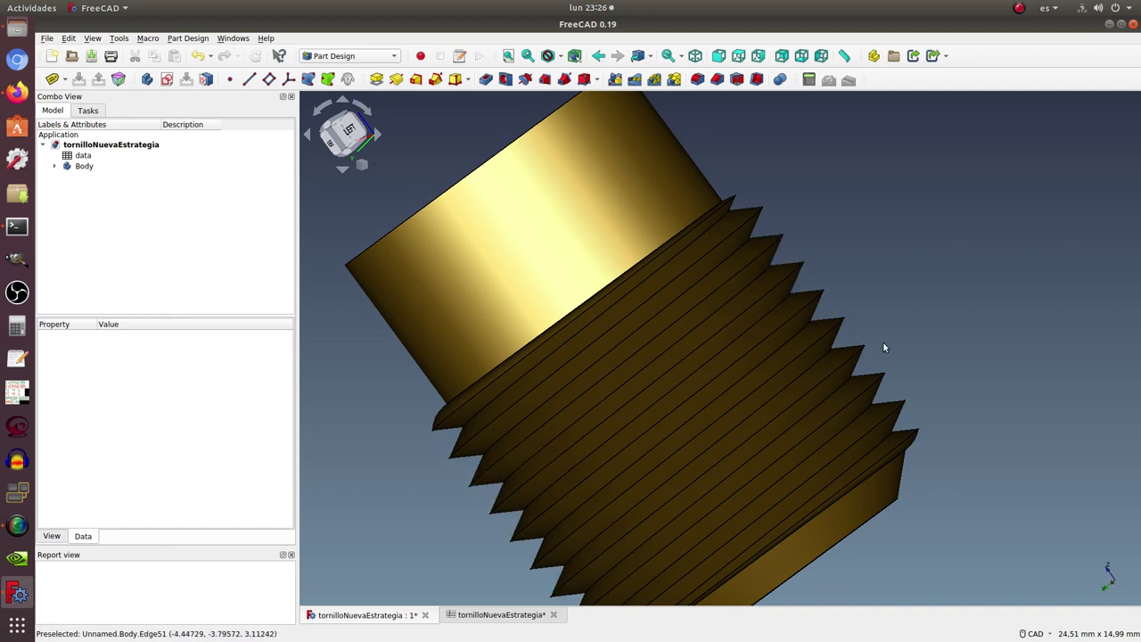
pyautogui.scroll(-5, 883, 348)
pyautogui.moveTo(886, 334)
pyautogui.mouseDown(button='middle')
pyautogui.moveTo(857, 359)
pyautogui.moveTo(722, 385)
pyautogui.moveTo(645, 324)
pyautogui.moveTo(626, 326)
pyautogui.moveTo(672, 369)
pyautogui.moveTo(713, 339)
pyautogui.moveTo(726, 396)
pyautogui.moveTo(772, 385)
pyautogui.moveTo(675, 363)
pyautogui.mouseUp(button='middle')
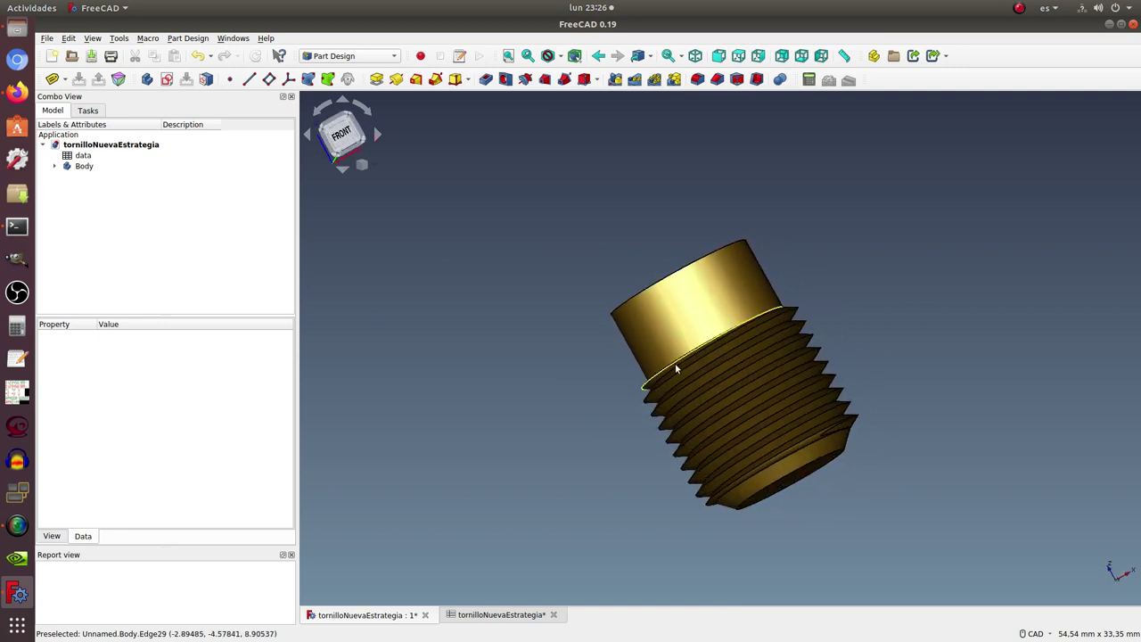
pyautogui.scroll(4, 811, 352)
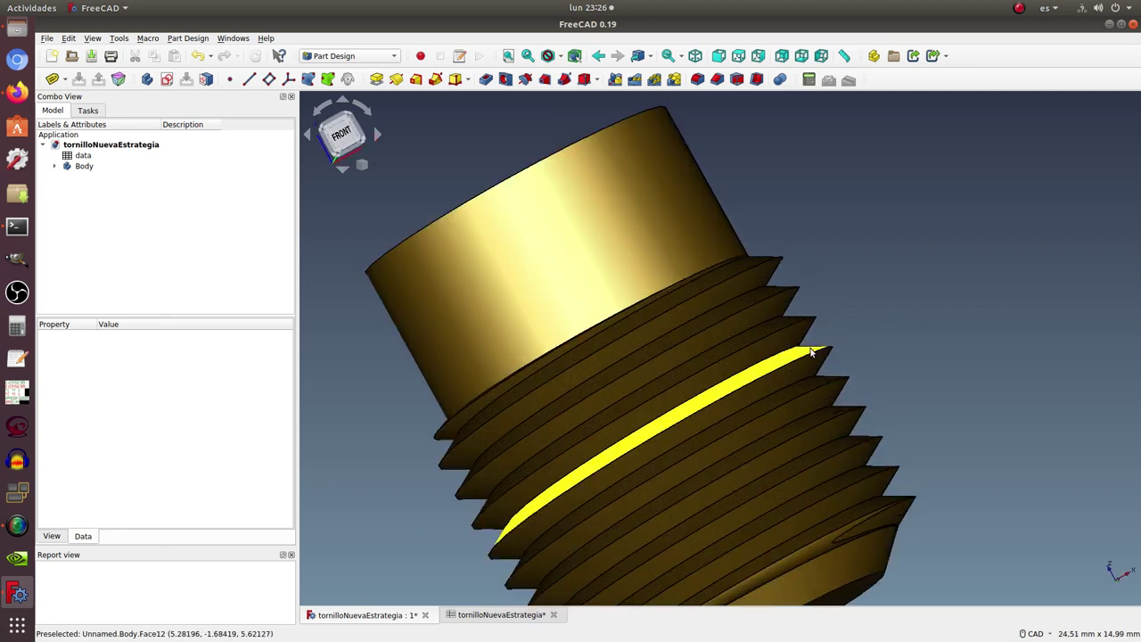
pyautogui.scroll(-2, 811, 352)
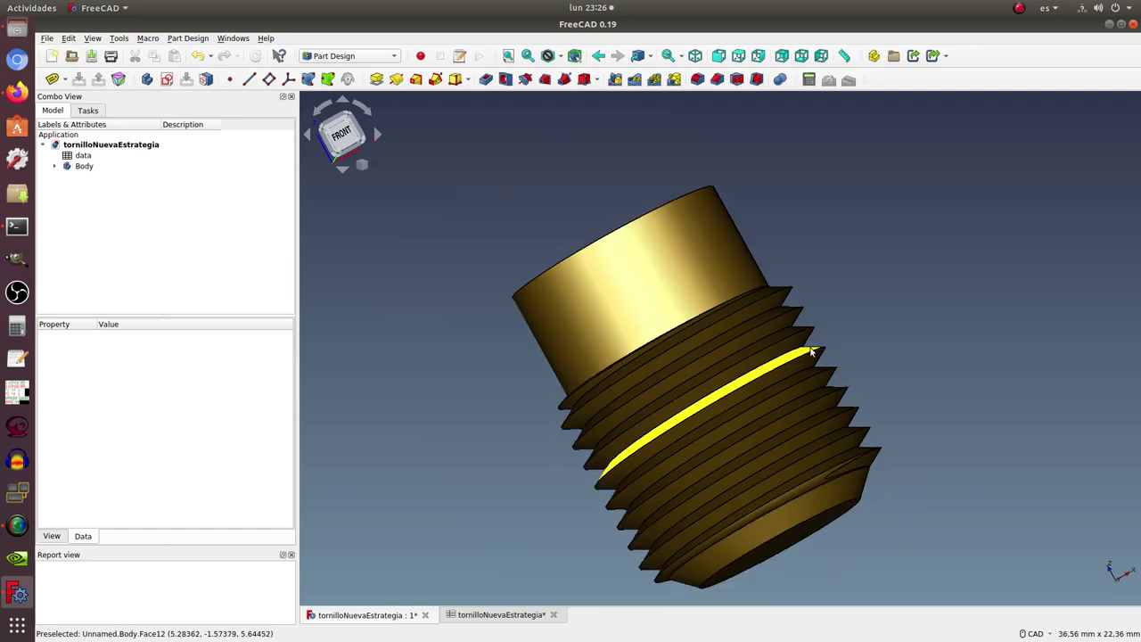
pyautogui.moveTo(844, 242)
pyautogui.mouseDown(button='middle')
pyautogui.moveTo(841, 285)
pyautogui.moveTo(811, 240)
pyautogui.moveTo(843, 400)
pyautogui.moveTo(765, 396)
pyautogui.moveTo(753, 318)
pyautogui.moveTo(774, 349)
pyautogui.moveTo(780, 275)
pyautogui.moveTo(759, 272)
pyautogui.moveTo(760, 300)
pyautogui.mouseUp(button='middle')
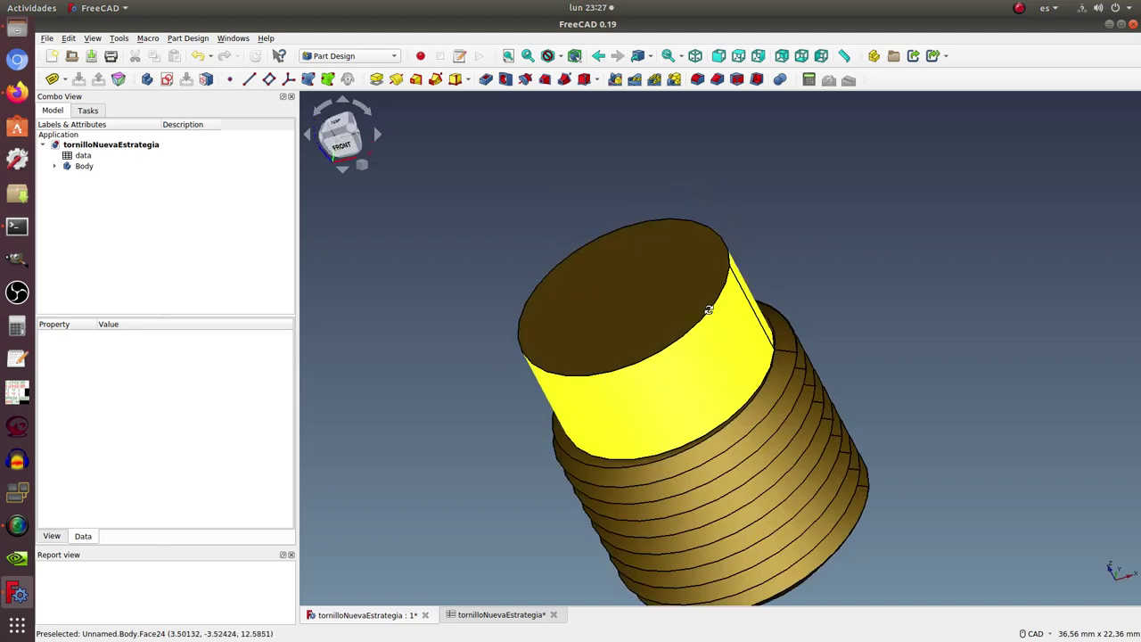
pyautogui.moveTo(691, 227)
pyautogui.mouseDown(button='middle')
pyautogui.moveTo(708, 311)
pyautogui.moveTo(699, 266)
pyautogui.mouseUp(button='middle')
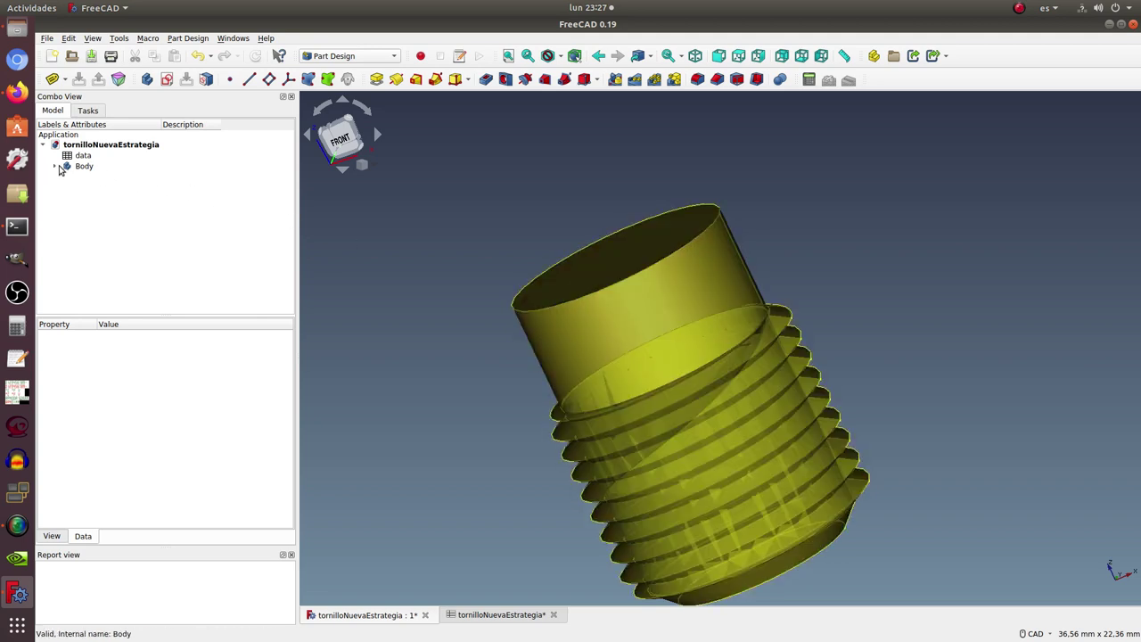
# Expand the Body and check the Helix's 1 mm pitch and 5 mm radius, then deselect it.
pyautogui.click(56, 167)
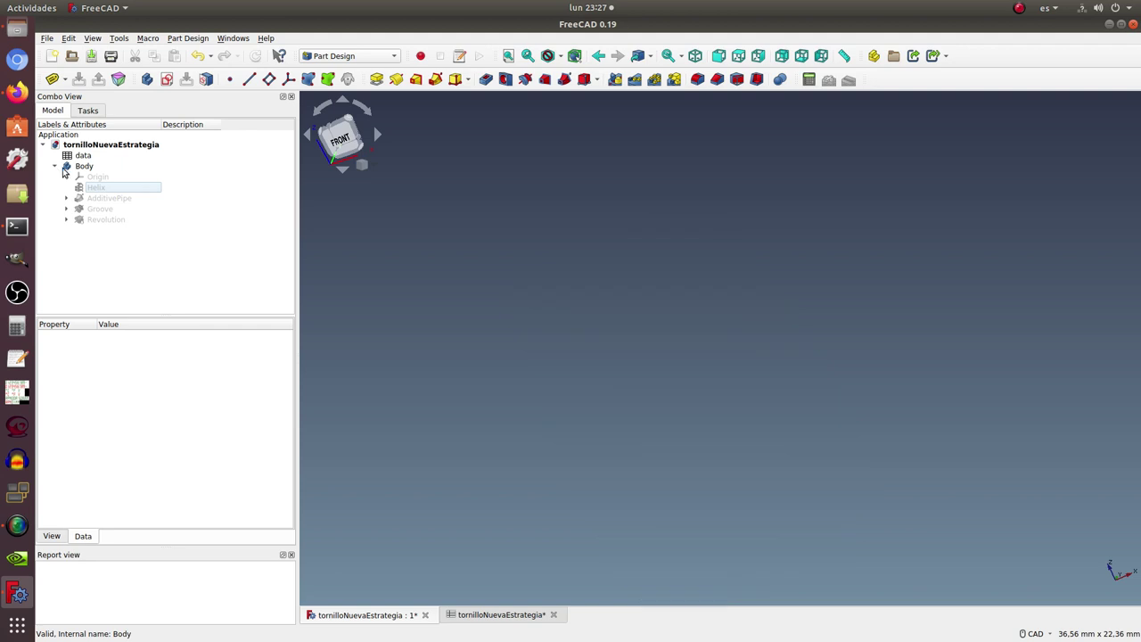
pyautogui.click(110, 190)
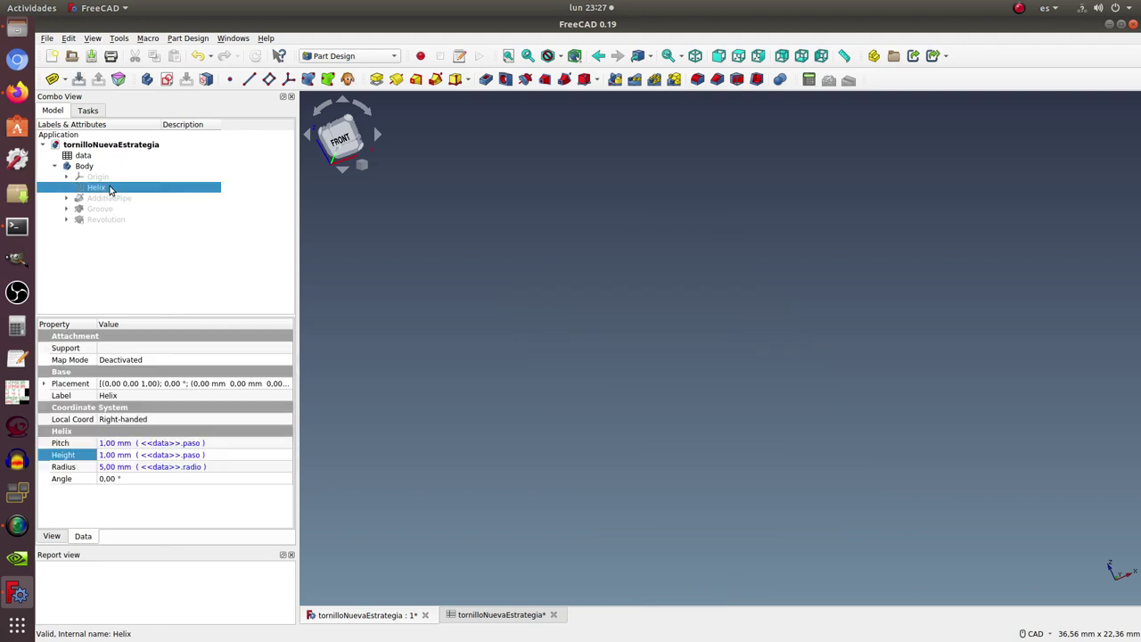
pyautogui.scroll(-2, 717, 380)
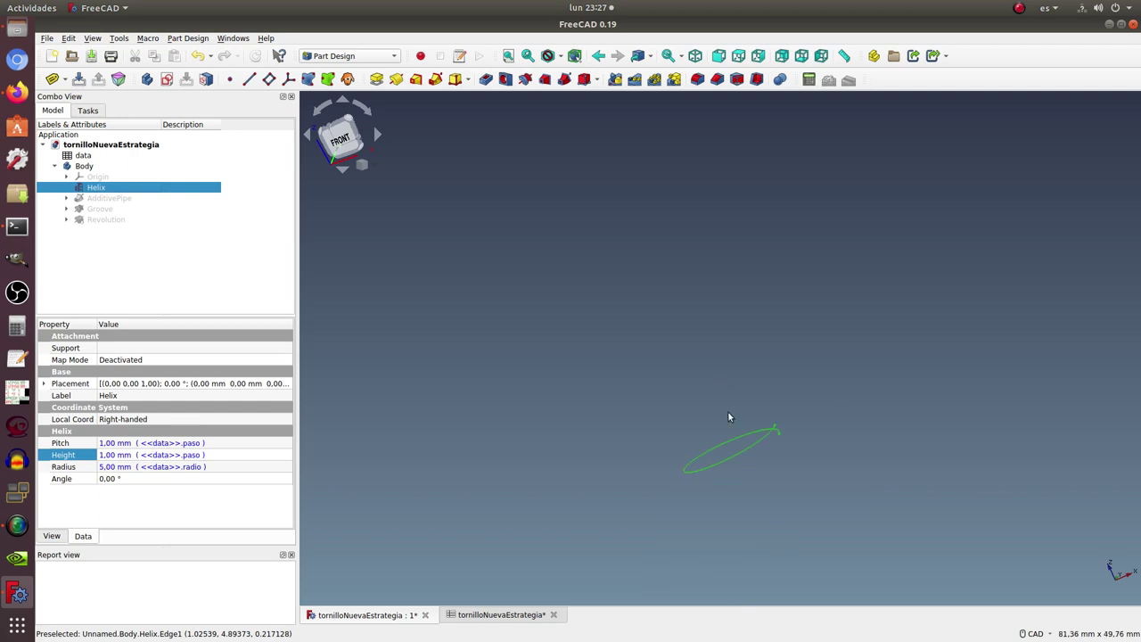
pyautogui.scroll(2, 736, 463)
pyautogui.moveTo(784, 311)
pyautogui.mouseDown(button='middle')
pyautogui.moveTo(767, 320)
pyautogui.moveTo(788, 291)
pyautogui.mouseUp(button='middle')
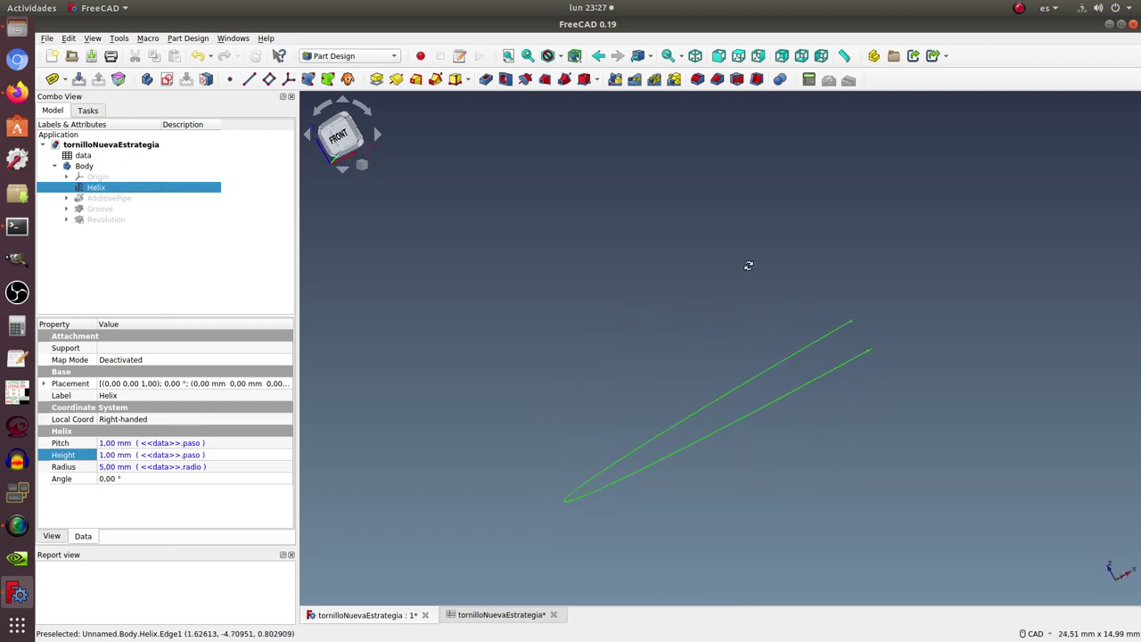
pyautogui.click(787, 291)
pyautogui.moveTo(904, 353); pyautogui.dragTo(744, 436, button='middle')
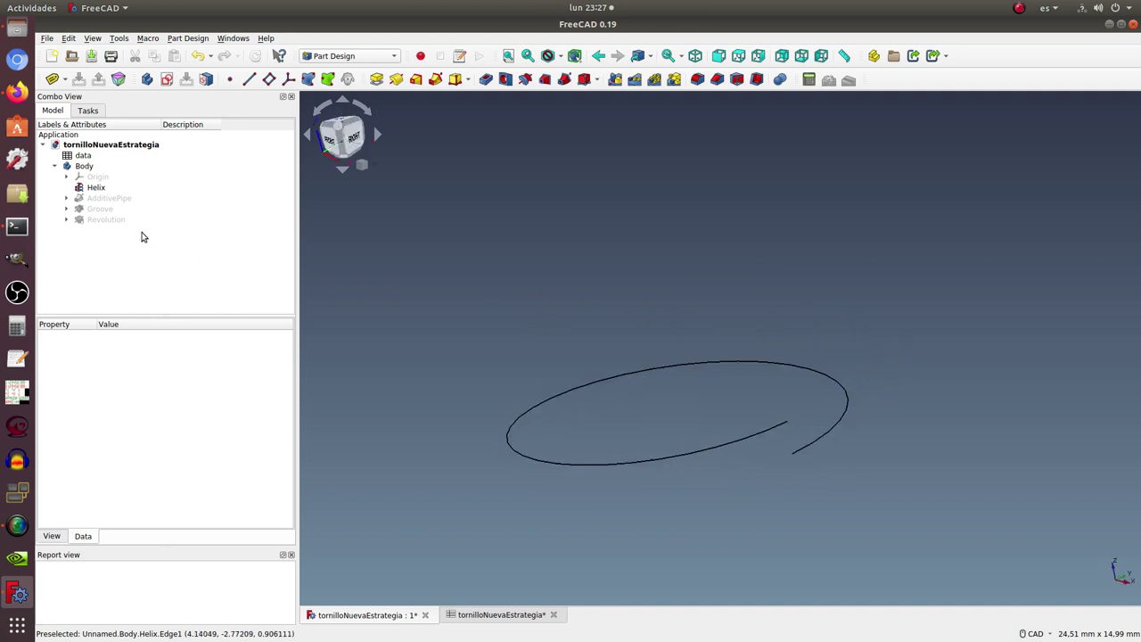
# Show the AdditivePipe's sawtooth profile Sketch beside the helix and view it from the front.
pyautogui.click(68, 199)
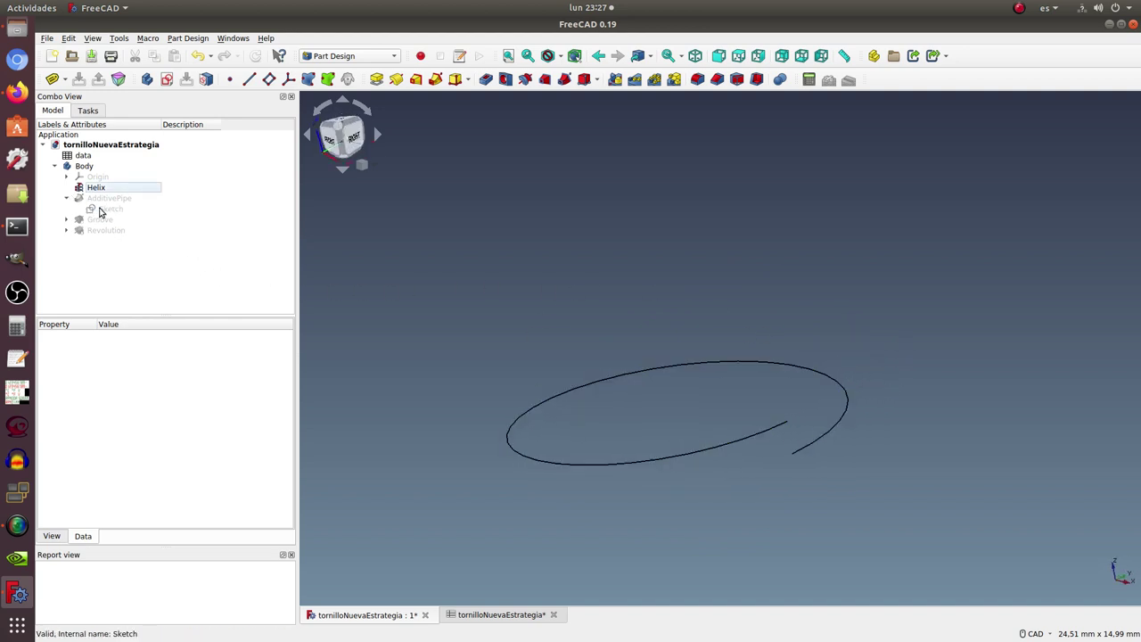
pyautogui.click(101, 210)
pyautogui.press('space')
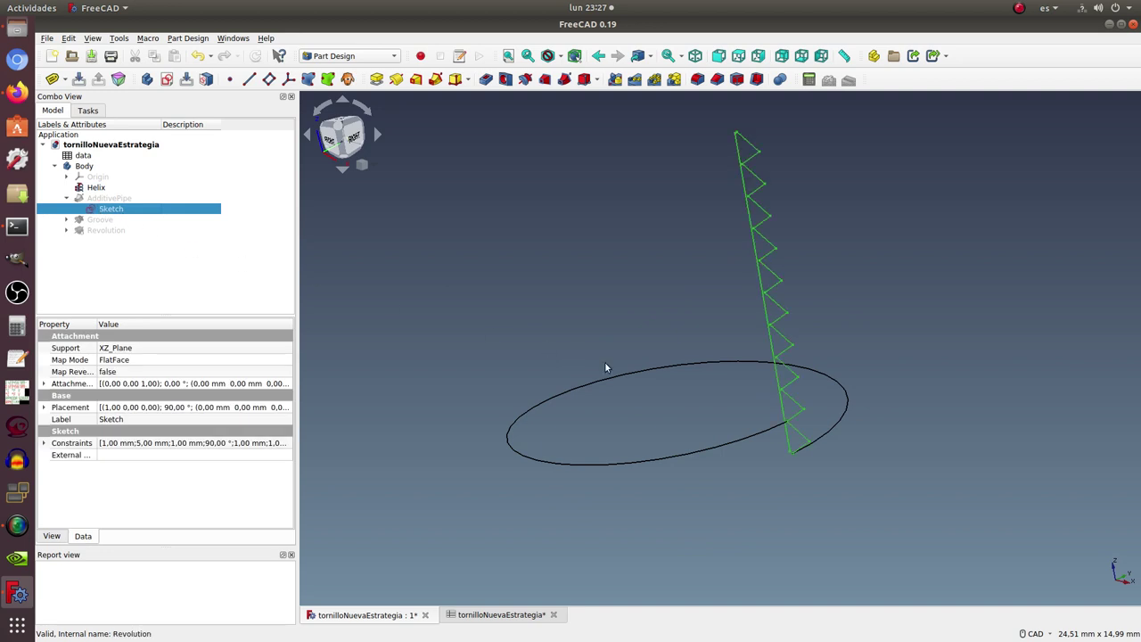
pyautogui.moveTo(756, 402); pyautogui.dragTo(784, 400, button='middle')
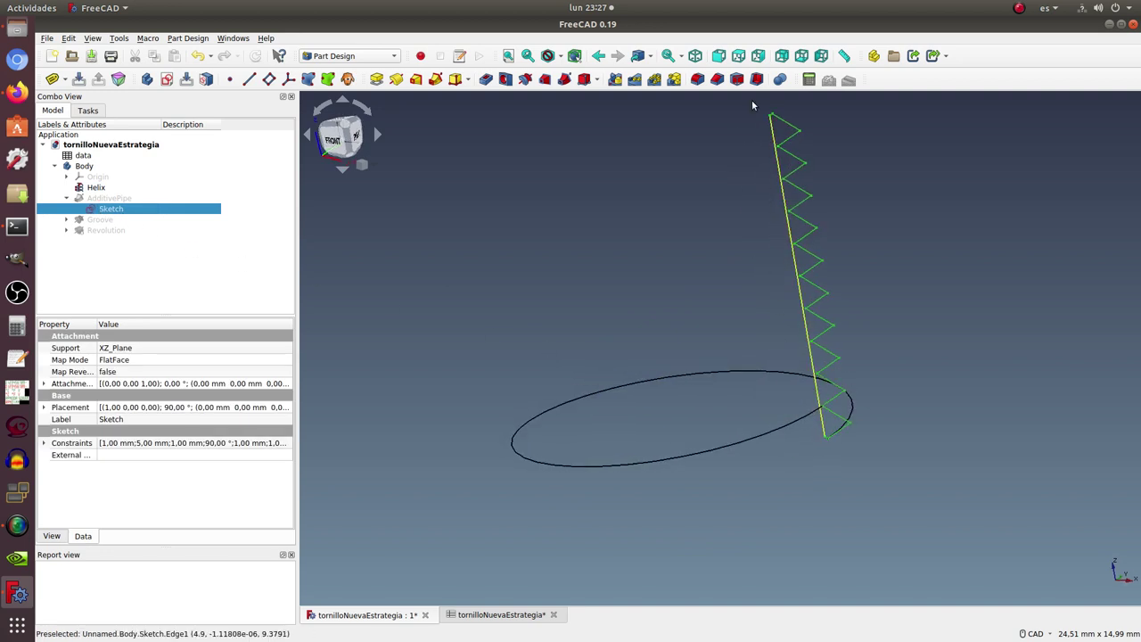
pyautogui.click(718, 57)
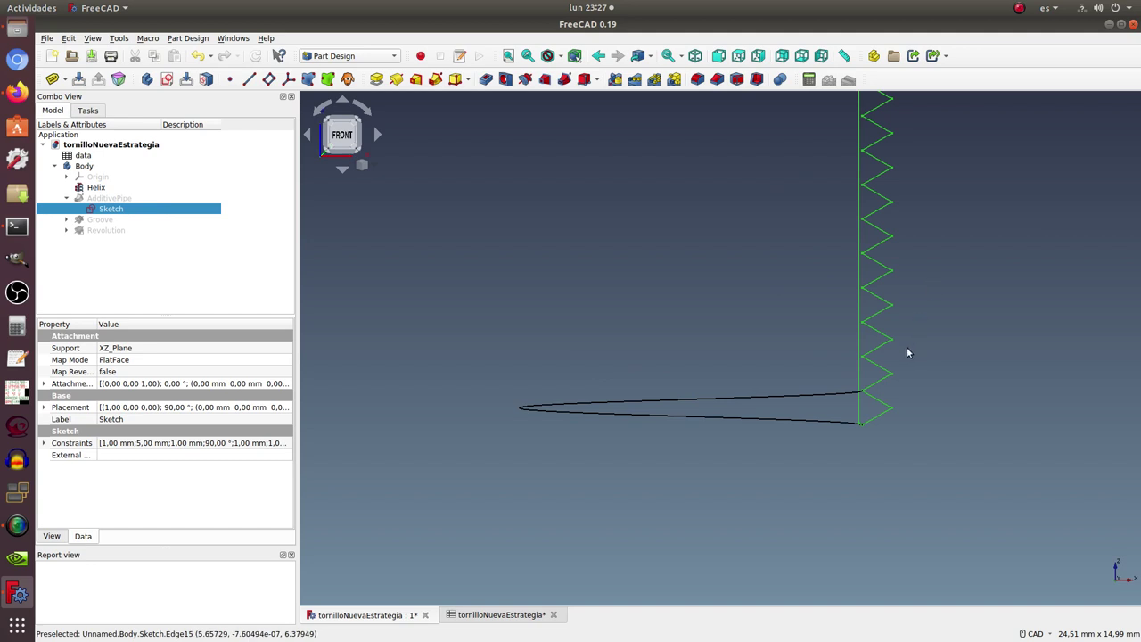
pyautogui.scroll(-2, 906, 347)
pyautogui.scroll(4, 904, 288)
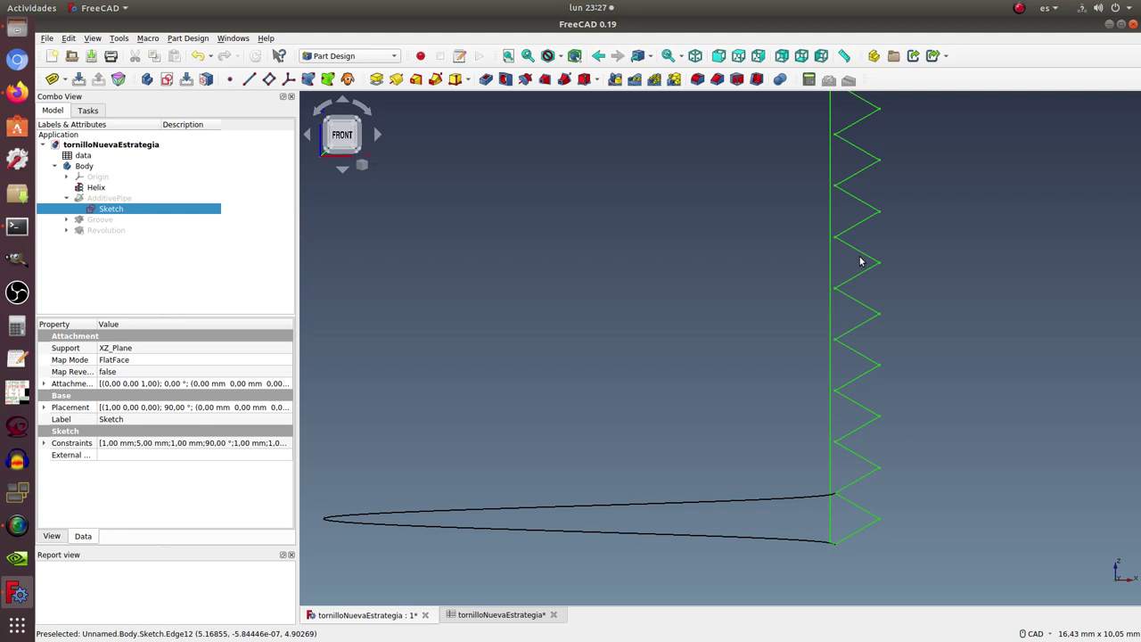
pyautogui.scroll(-2, 902, 228)
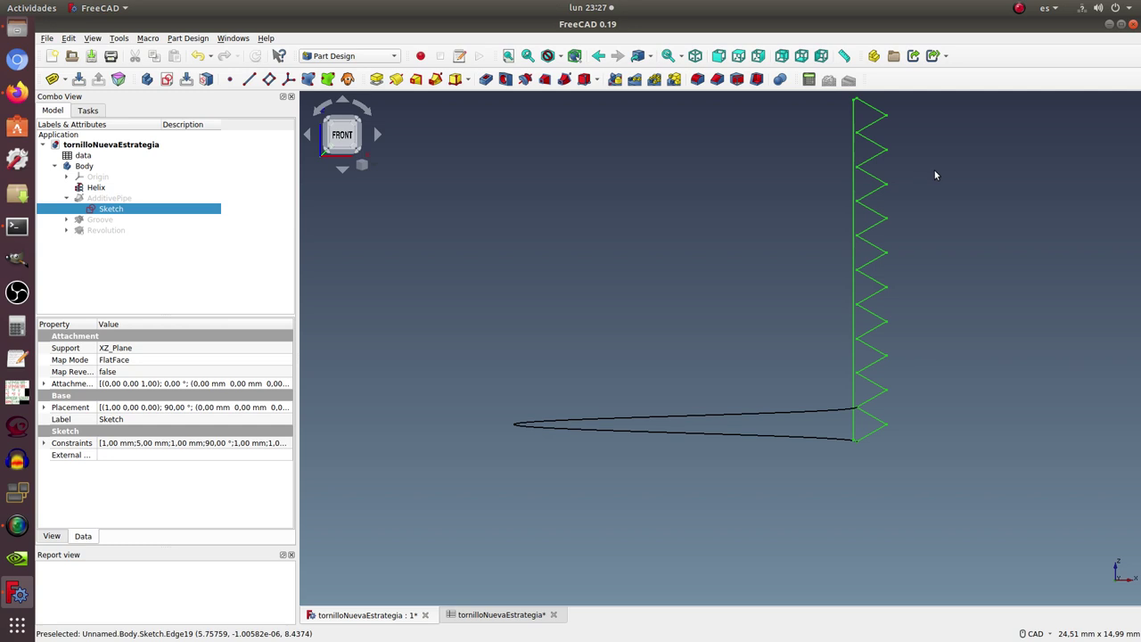
pyautogui.moveTo(935, 175)
pyautogui.mouseDown(button='middle')
pyautogui.moveTo(852, 240)
pyautogui.moveTo(848, 209)
pyautogui.moveTo(866, 193)
pyautogui.moveTo(903, 212)
pyautogui.mouseUp(button='middle')
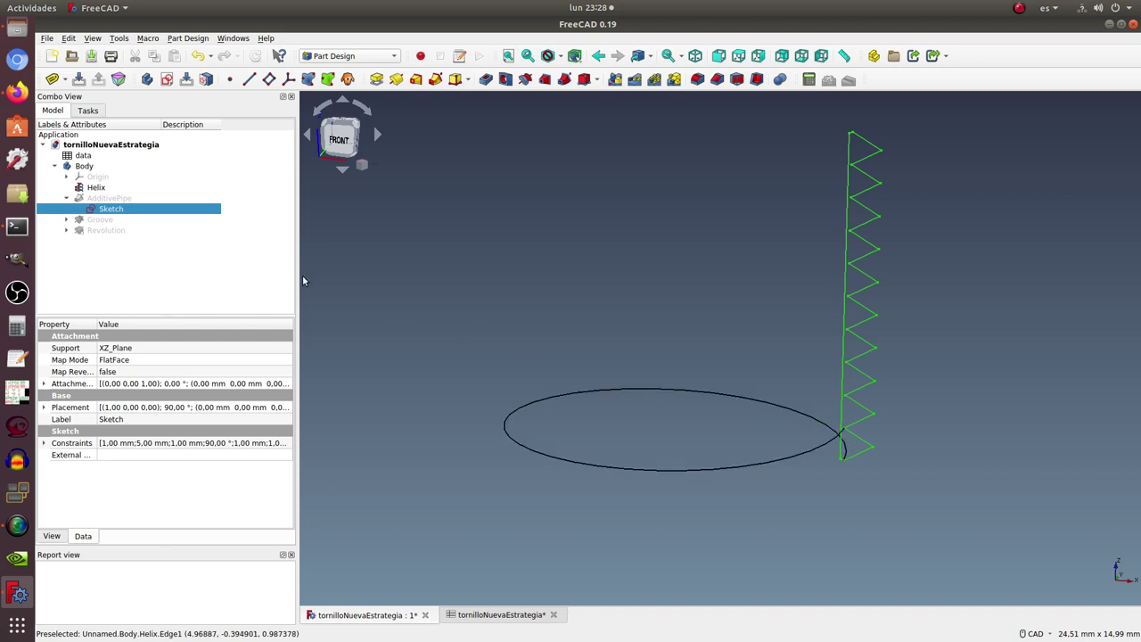
pyautogui.click(102, 198)
pyautogui.press('space')
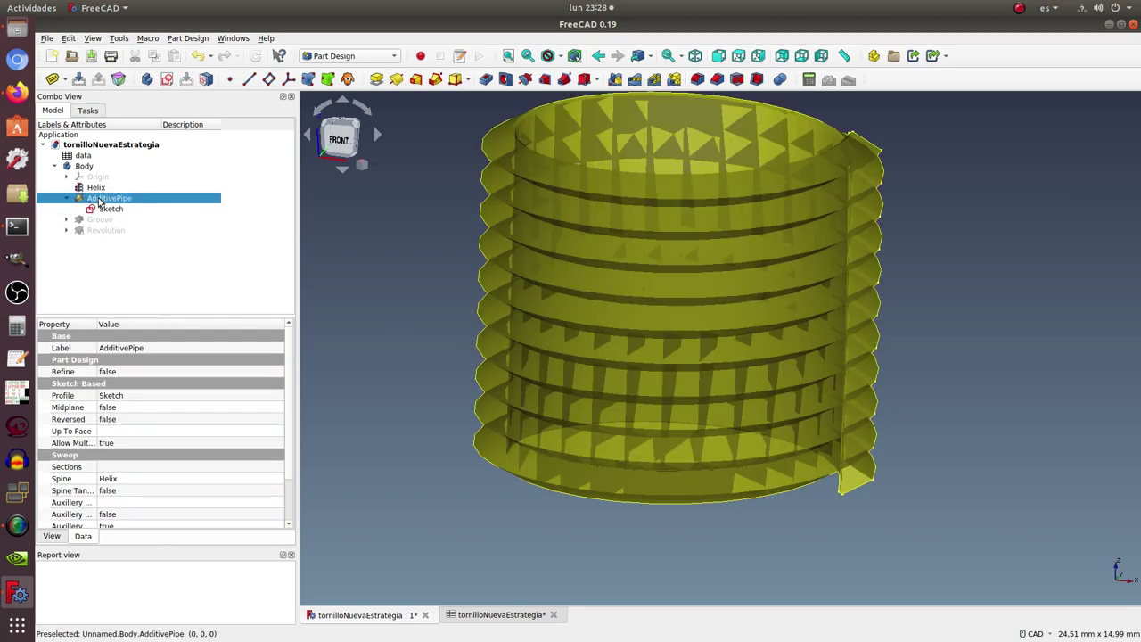
pyautogui.click(116, 212)
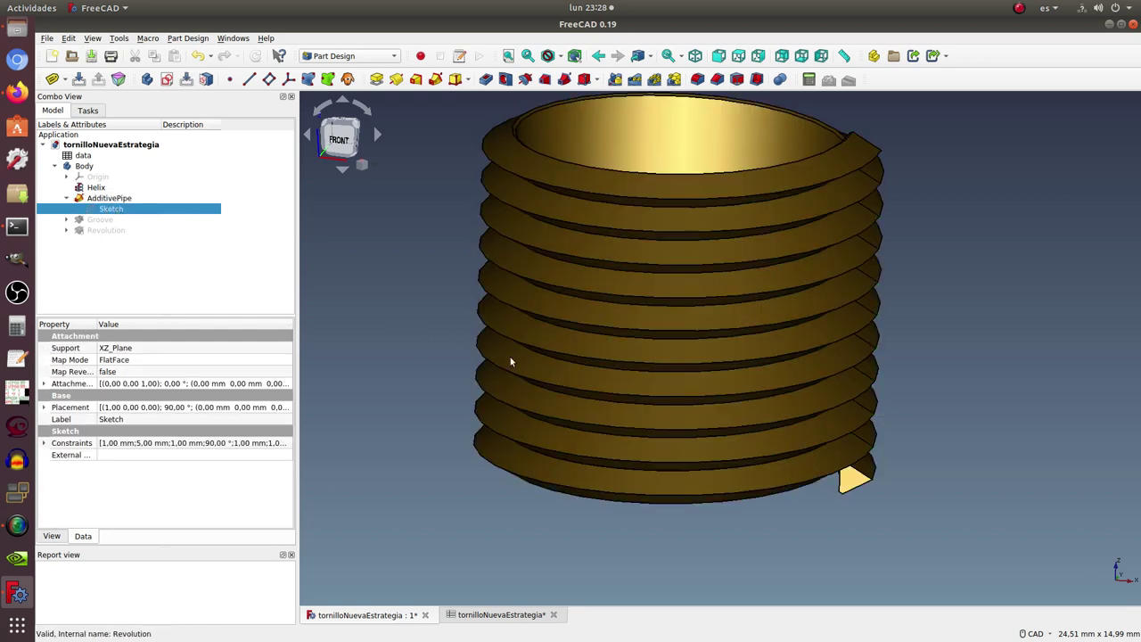
pyautogui.moveTo(825, 360)
pyautogui.mouseDown(button='middle')
pyautogui.moveTo(757, 369)
pyautogui.moveTo(495, 341)
pyautogui.mouseUp(button='middle')
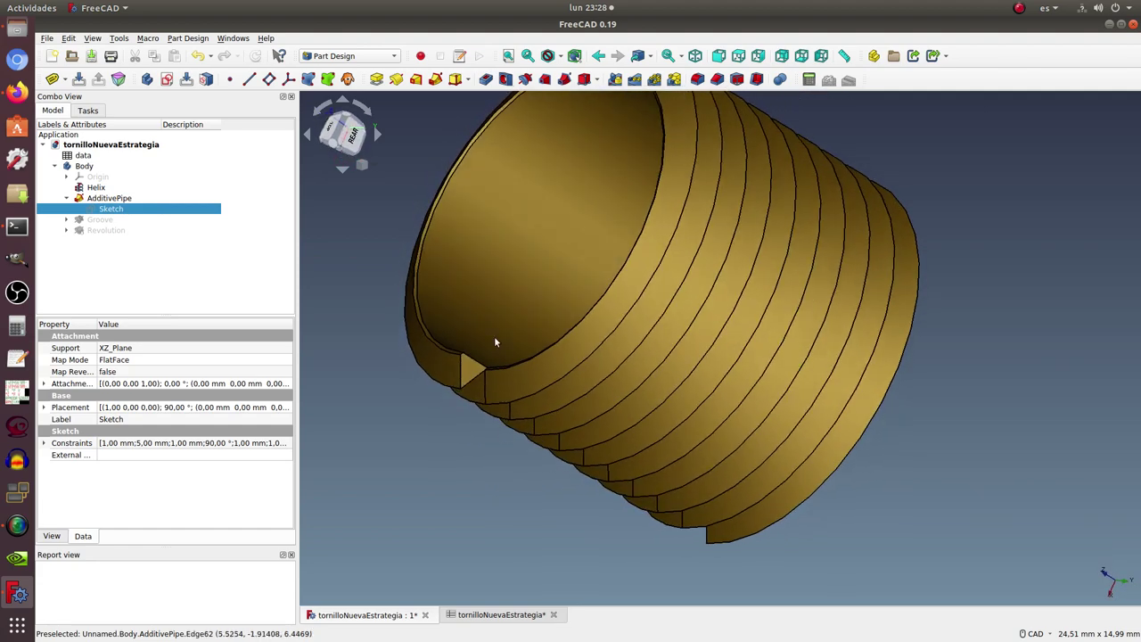
pyautogui.click(122, 197)
pyautogui.click(123, 209)
pyautogui.press('space')
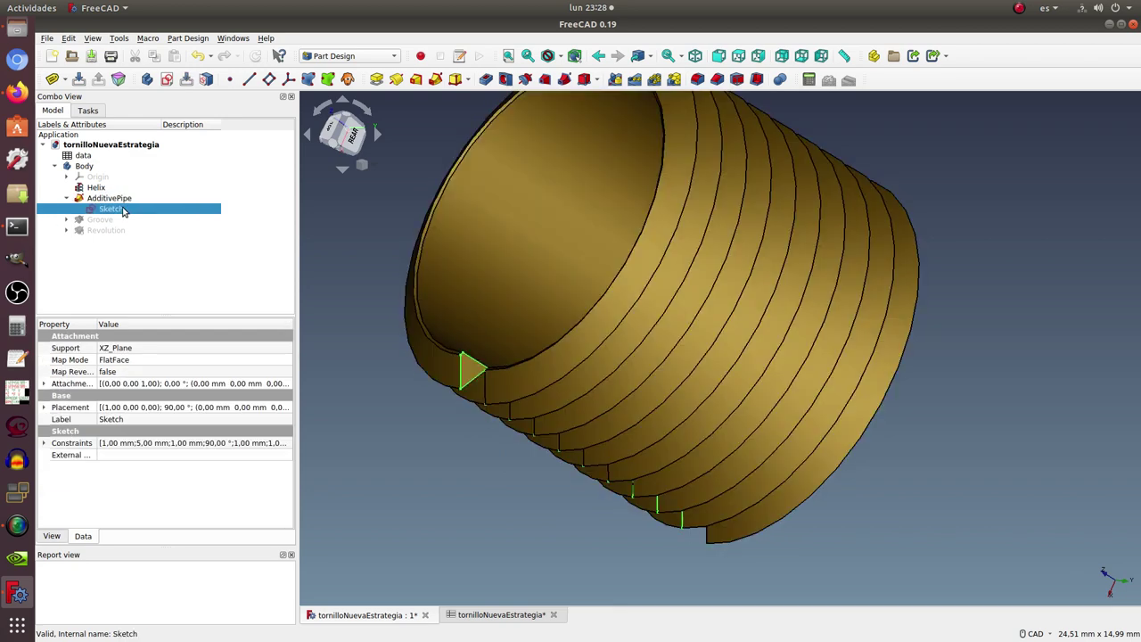
pyautogui.click(133, 198)
pyautogui.press('space')
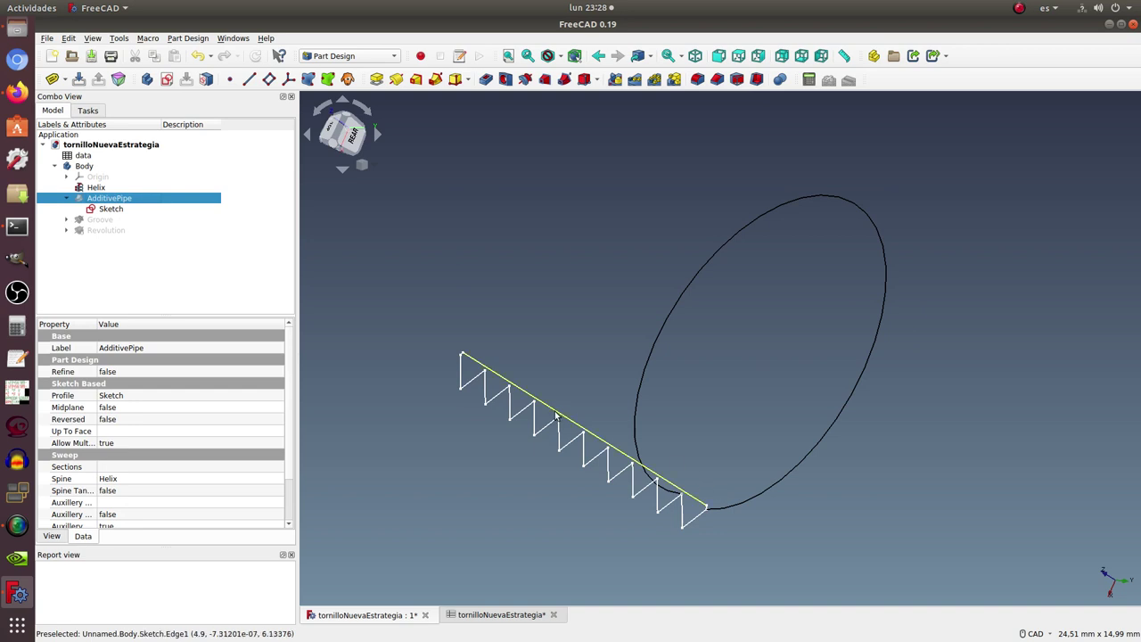
pyautogui.click(719, 59)
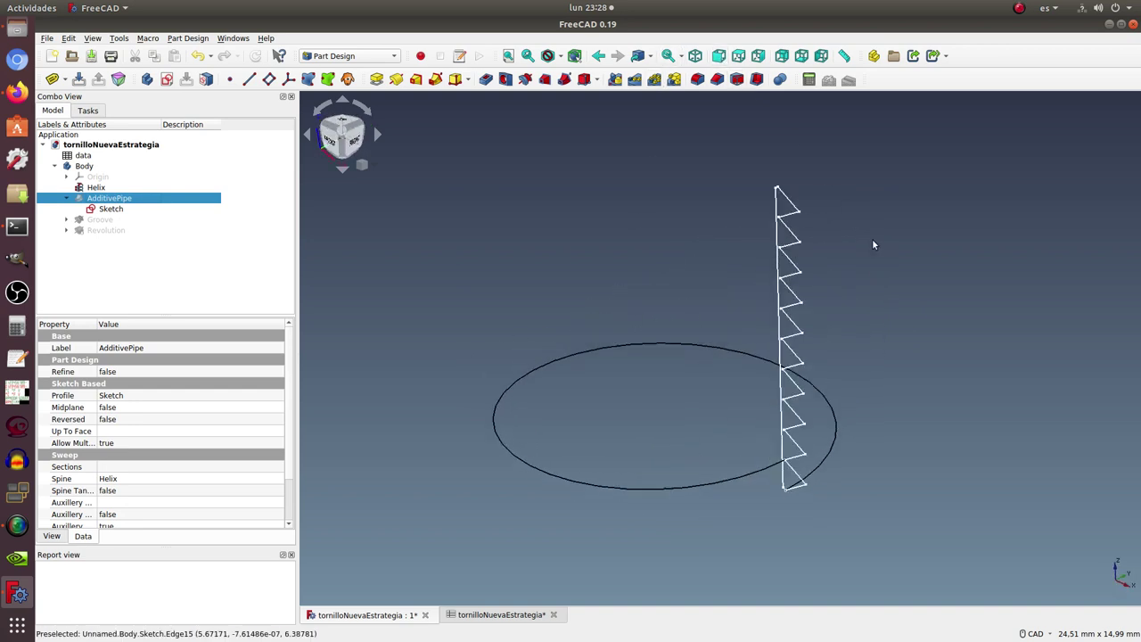
pyautogui.scroll(3, 873, 340)
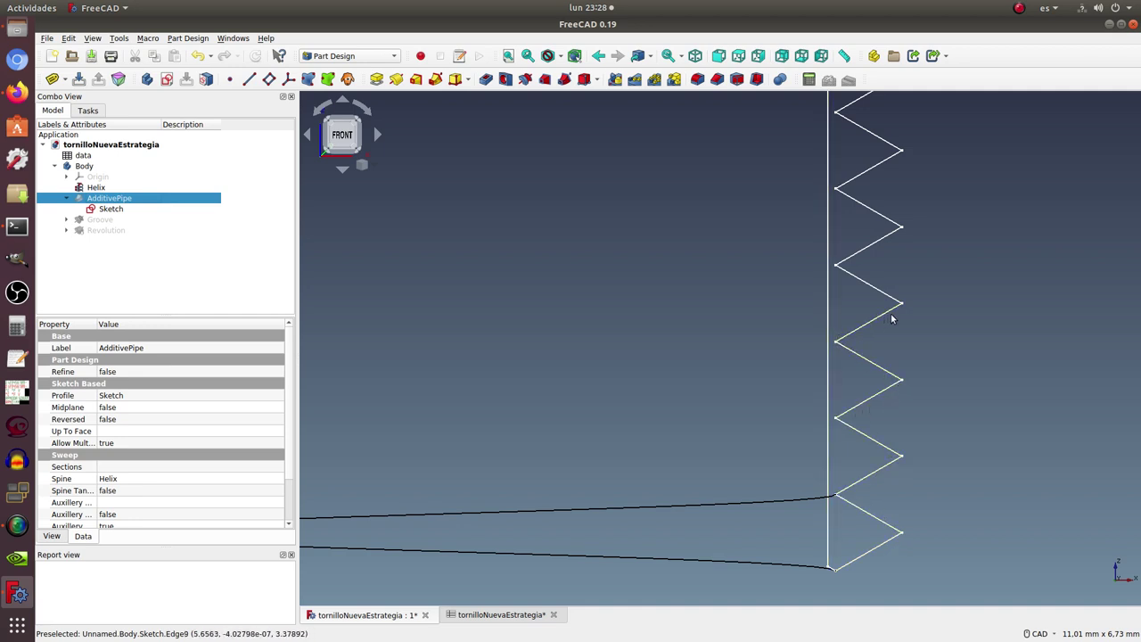
pyautogui.scroll(5, 840, 572)
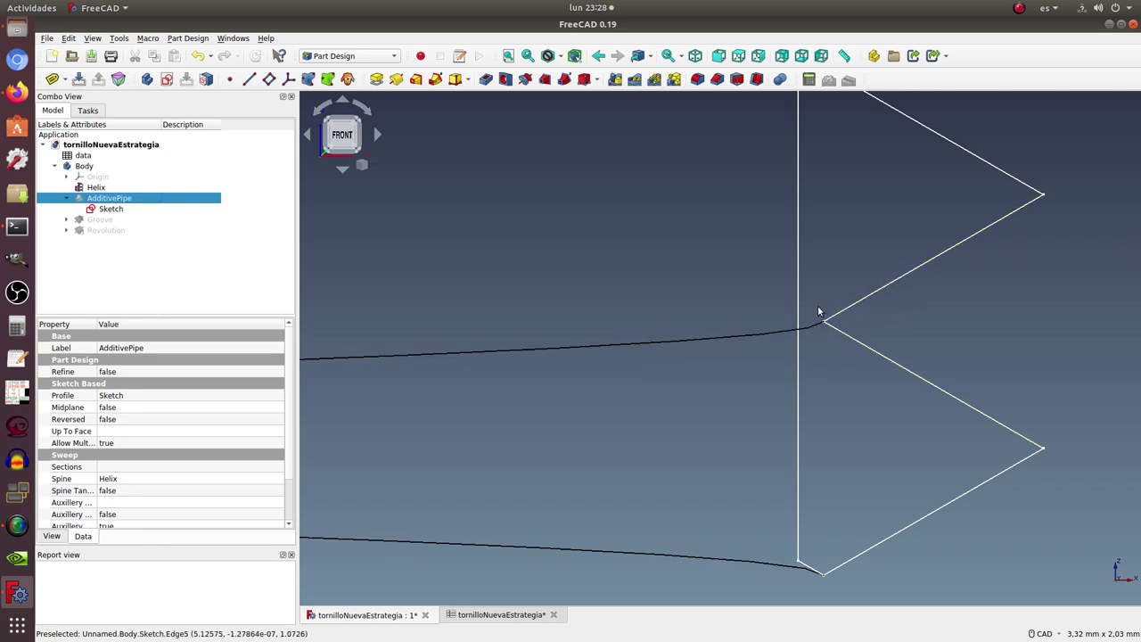
pyautogui.scroll(-2, 843, 342)
pyautogui.scroll(-1, 843, 342)
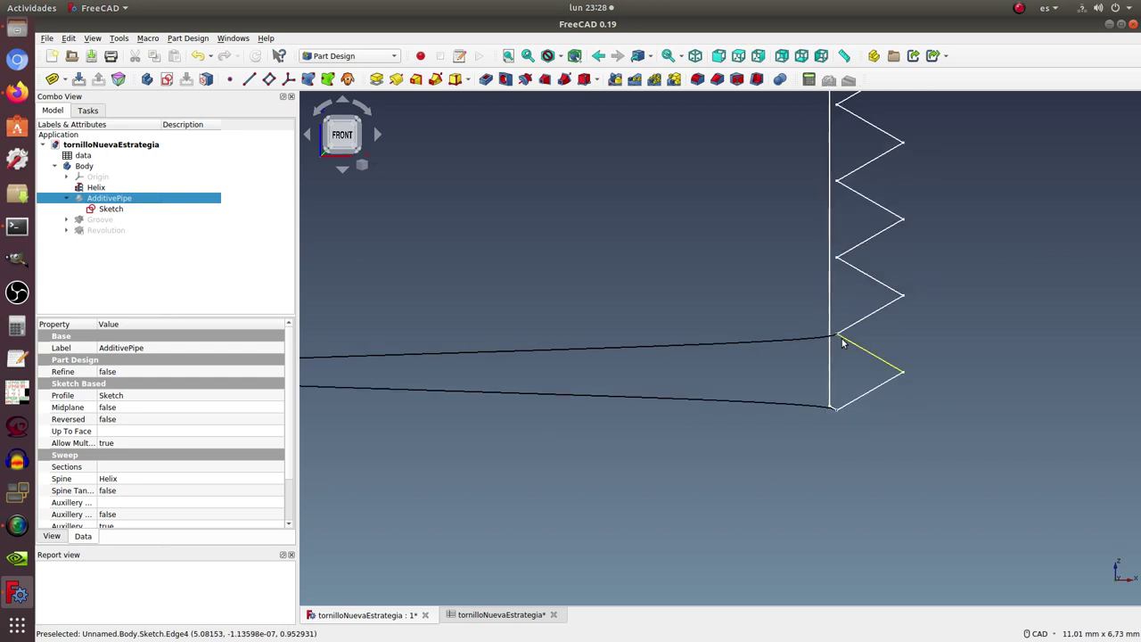
pyautogui.scroll(-1, 843, 342)
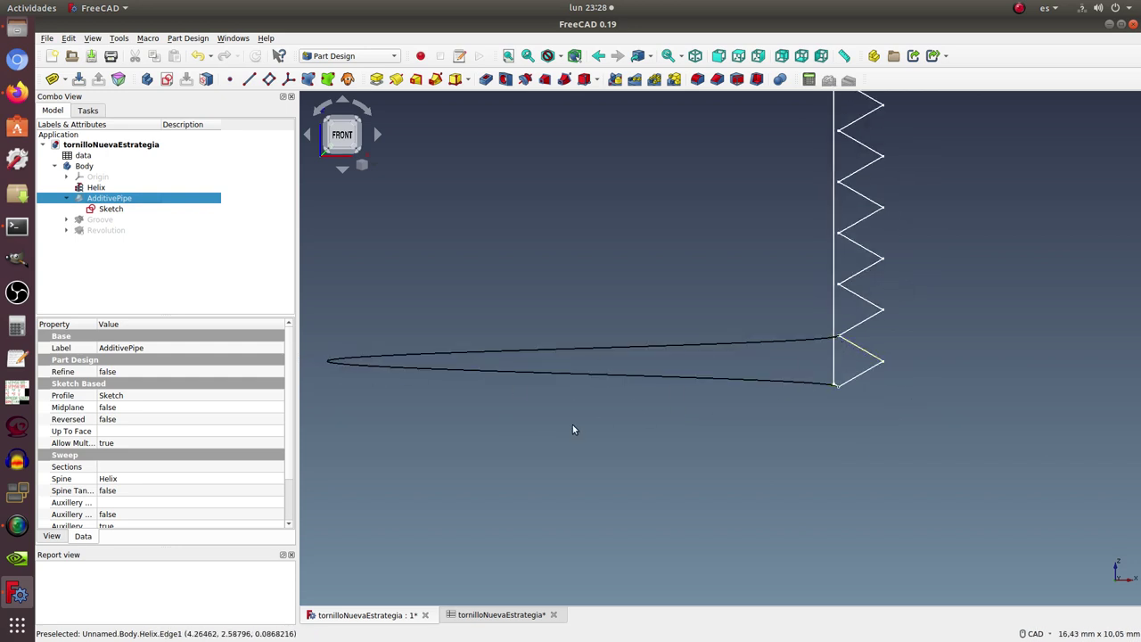
pyautogui.scroll(-3, 686, 405)
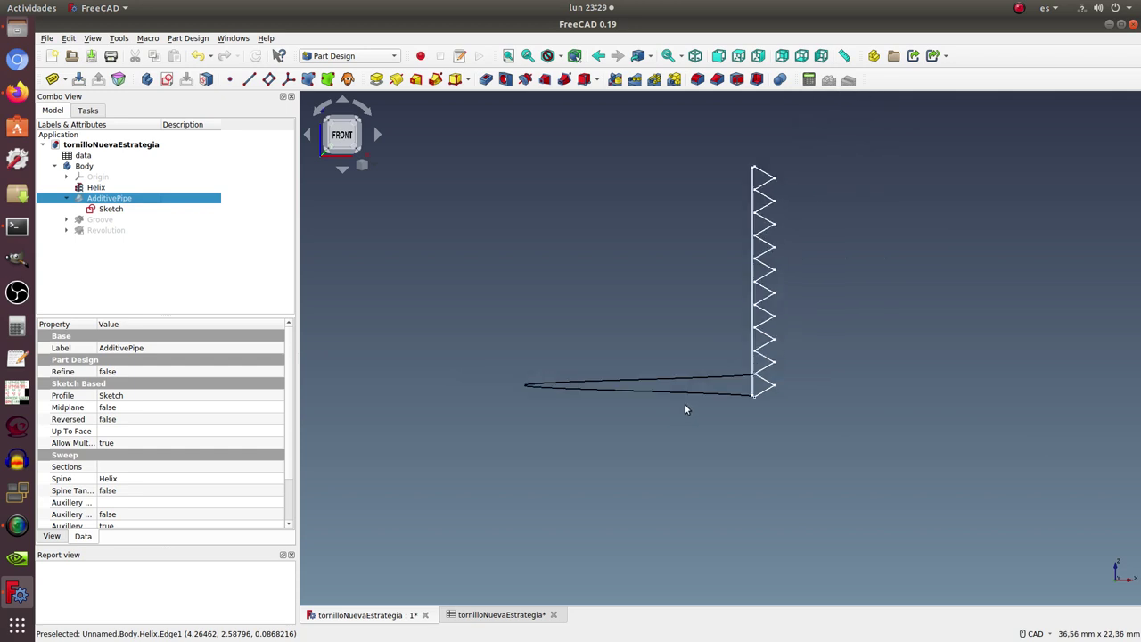
pyautogui.scroll(4, 755, 159)
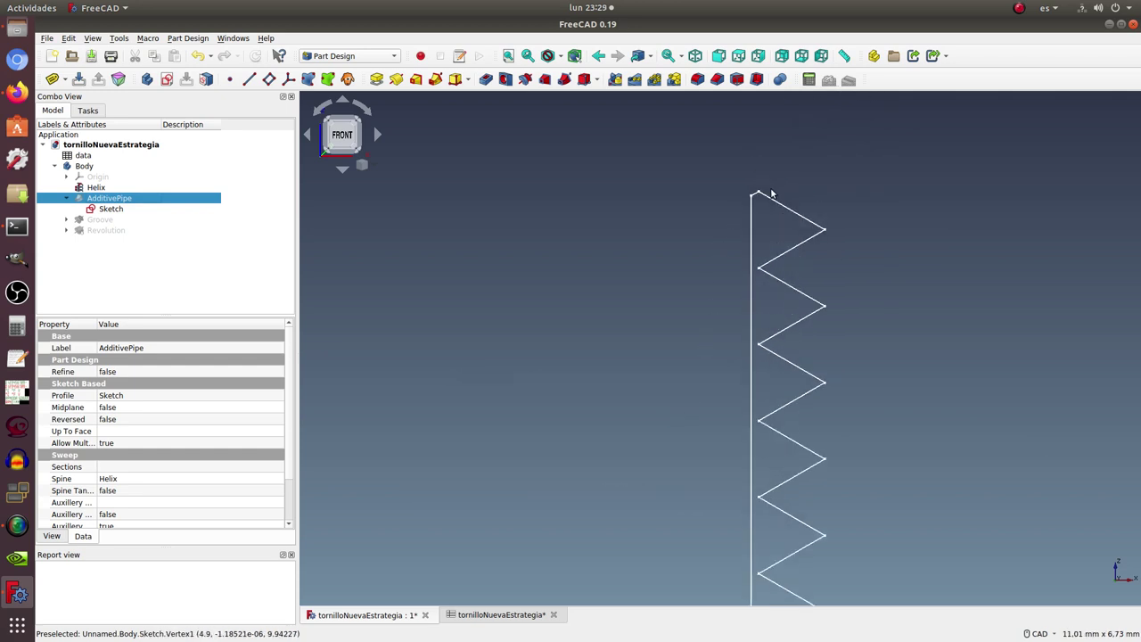
pyautogui.scroll(2, 772, 194)
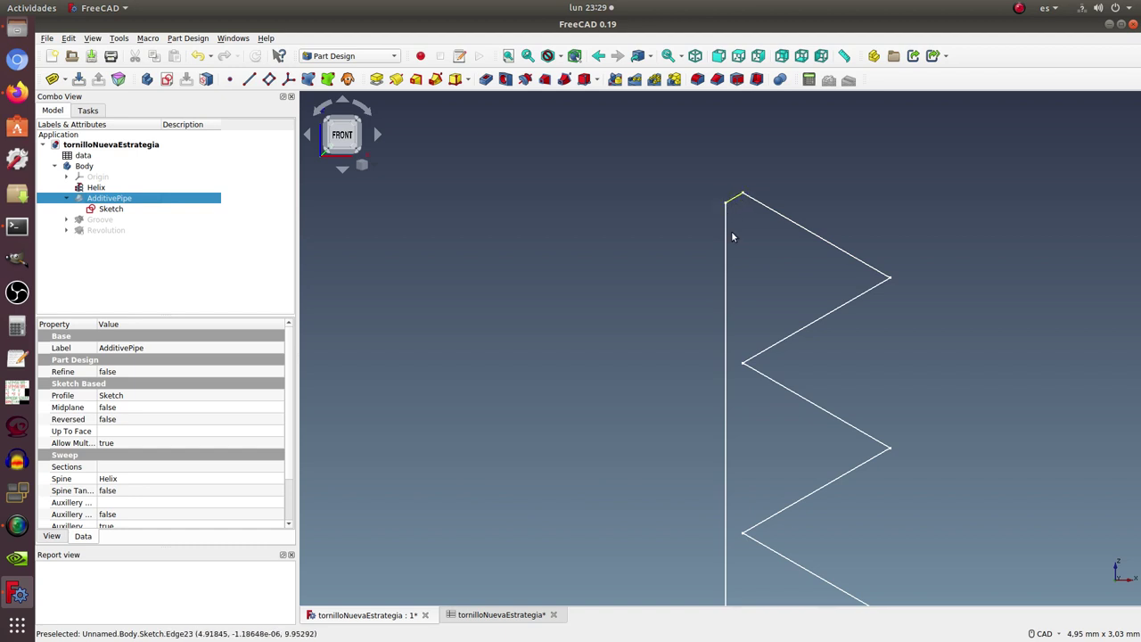
pyautogui.scroll(-3, 732, 236)
pyautogui.scroll(-1, 732, 236)
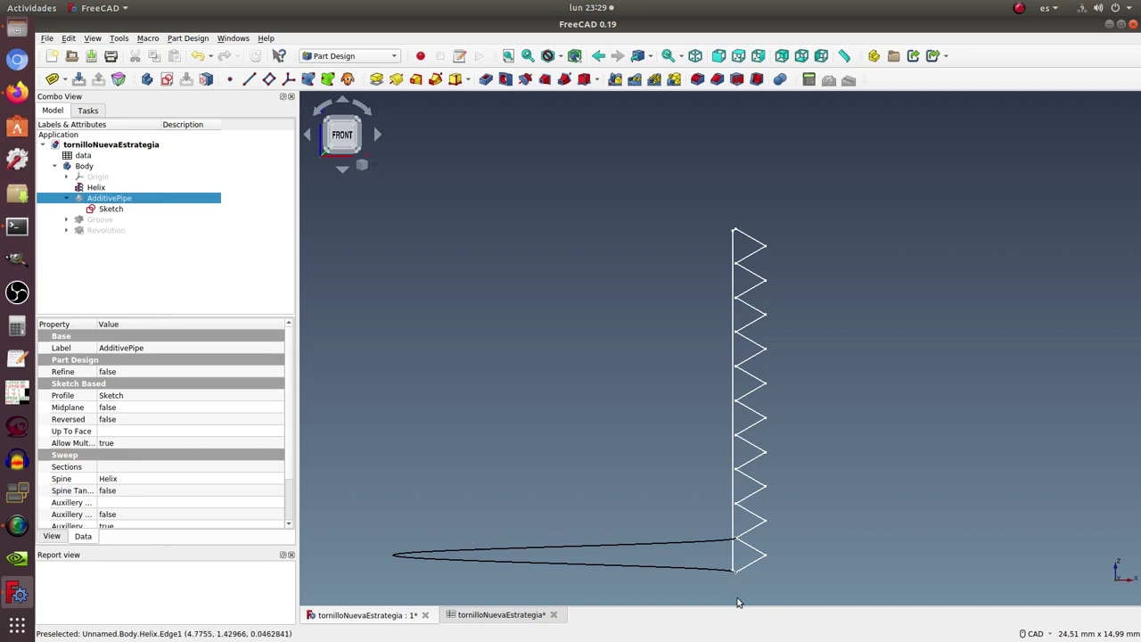
pyautogui.scroll(2, 740, 580)
pyautogui.scroll(2, 695, 529)
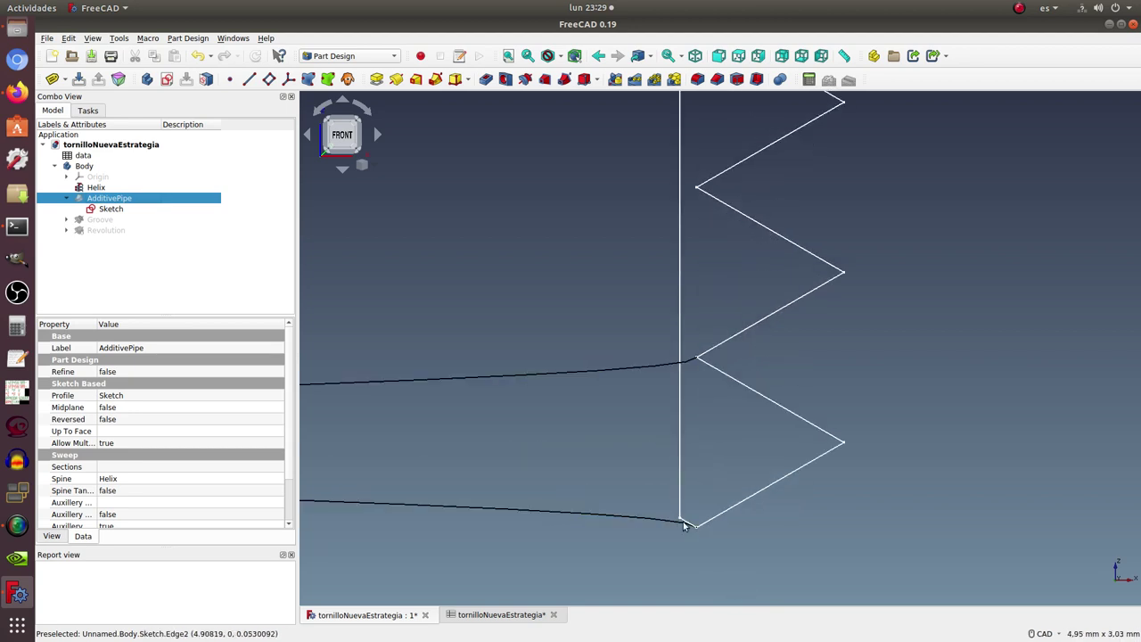
pyautogui.scroll(-3, 696, 493)
pyautogui.scroll(-1, 696, 493)
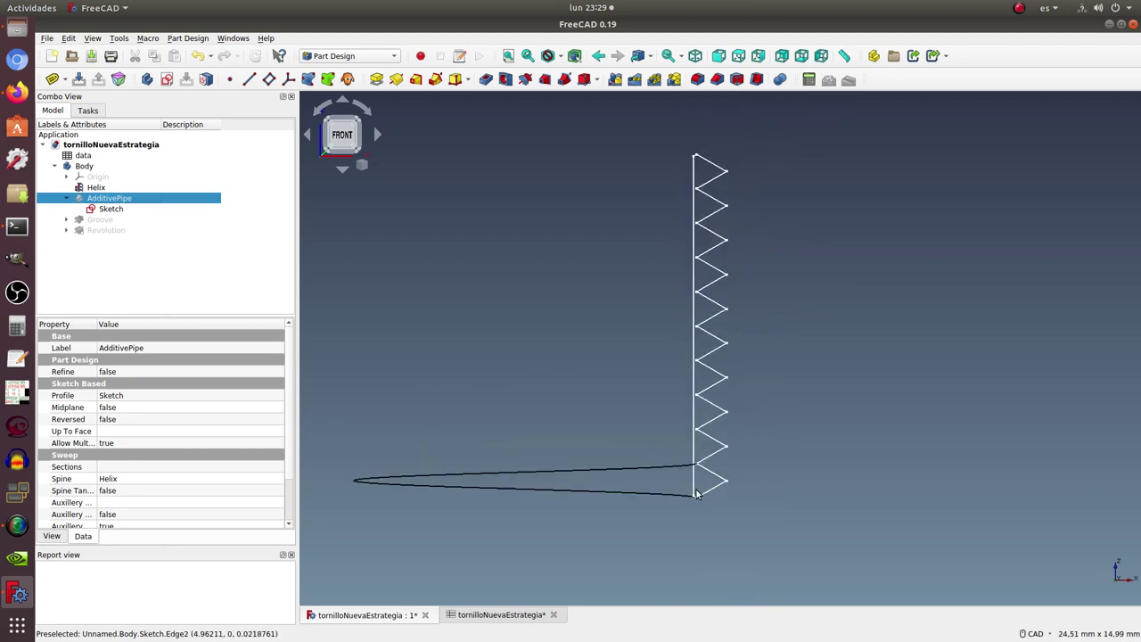
pyautogui.scroll(-1, 696, 494)
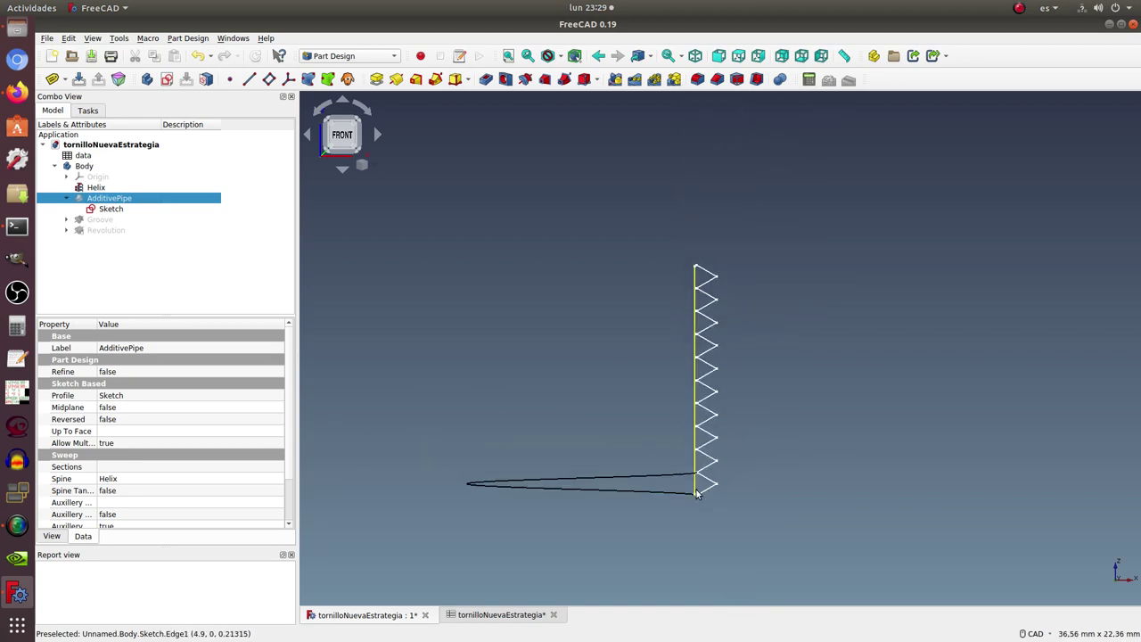
# Show the threaded AdditivePipe solid and orbit it into a tilted 3D view.
pyautogui.click(64, 198)
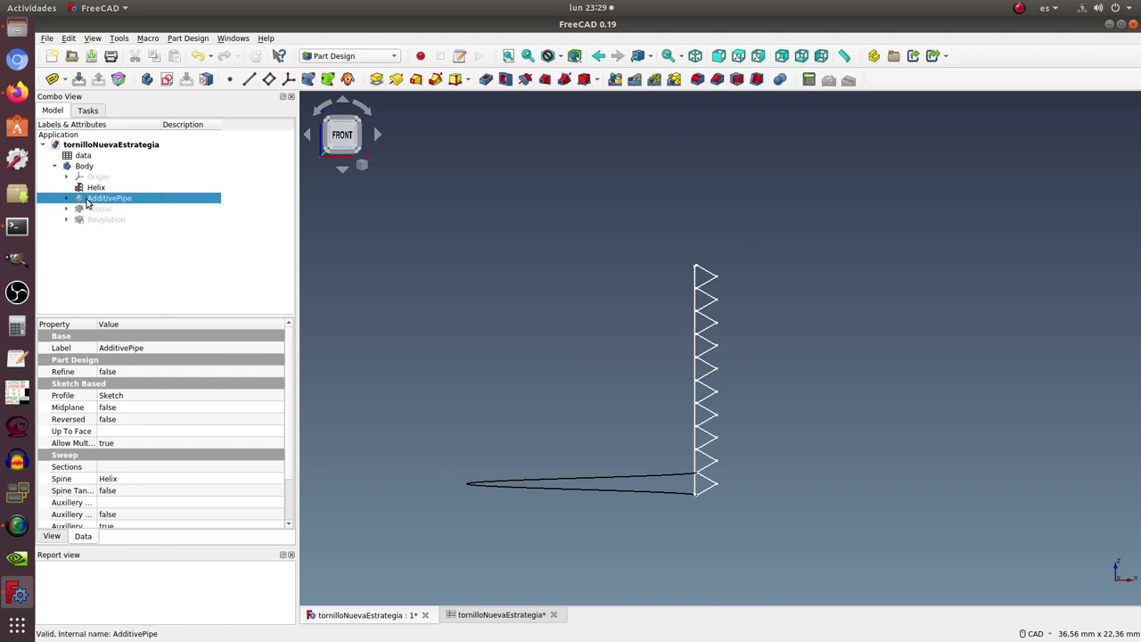
pyautogui.press('space')
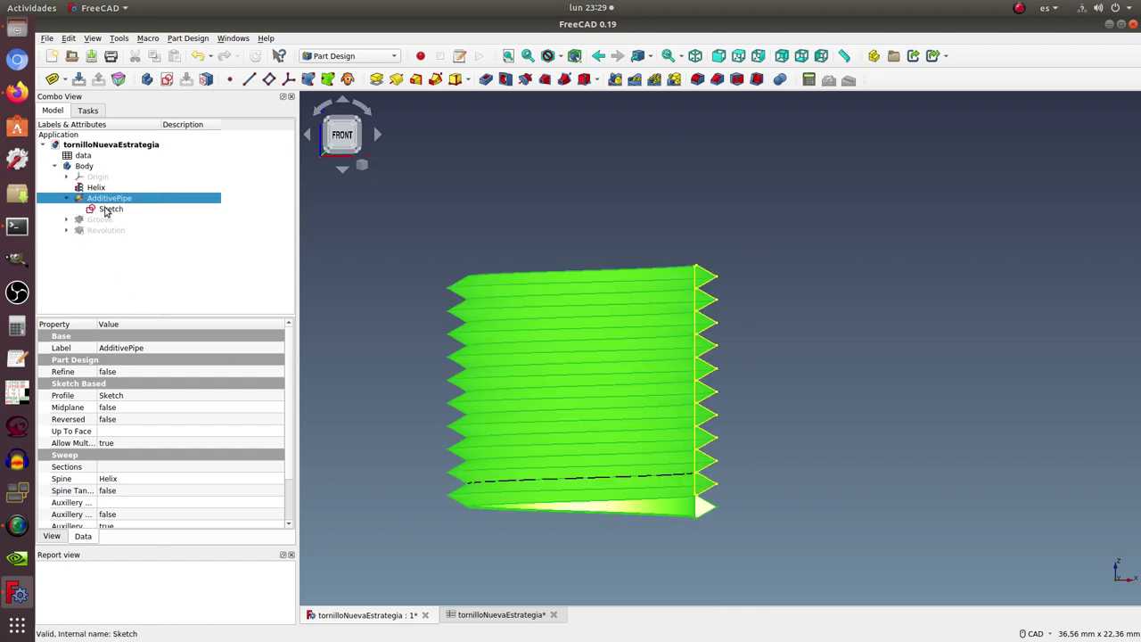
pyautogui.click(106, 210)
pyautogui.click(64, 198)
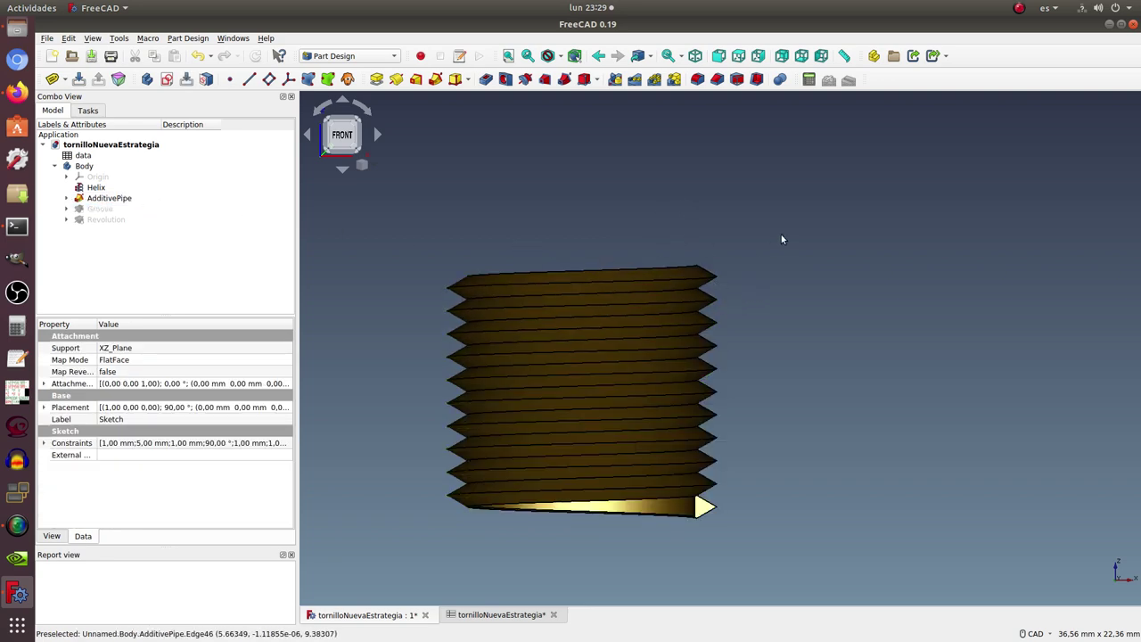
pyautogui.moveTo(782, 235)
pyautogui.mouseDown(button='middle')
pyautogui.moveTo(666, 278)
pyautogui.moveTo(574, 282)
pyautogui.moveTo(660, 295)
pyautogui.moveTo(652, 307)
pyautogui.moveTo(664, 323)
pyautogui.moveTo(682, 306)
pyautogui.moveTo(705, 314)
pyautogui.mouseUp(button='middle')
# Select the Groove's Sketch001, orbit the part, then select Groove to review its 360° angle.
pyautogui.click(65, 209)
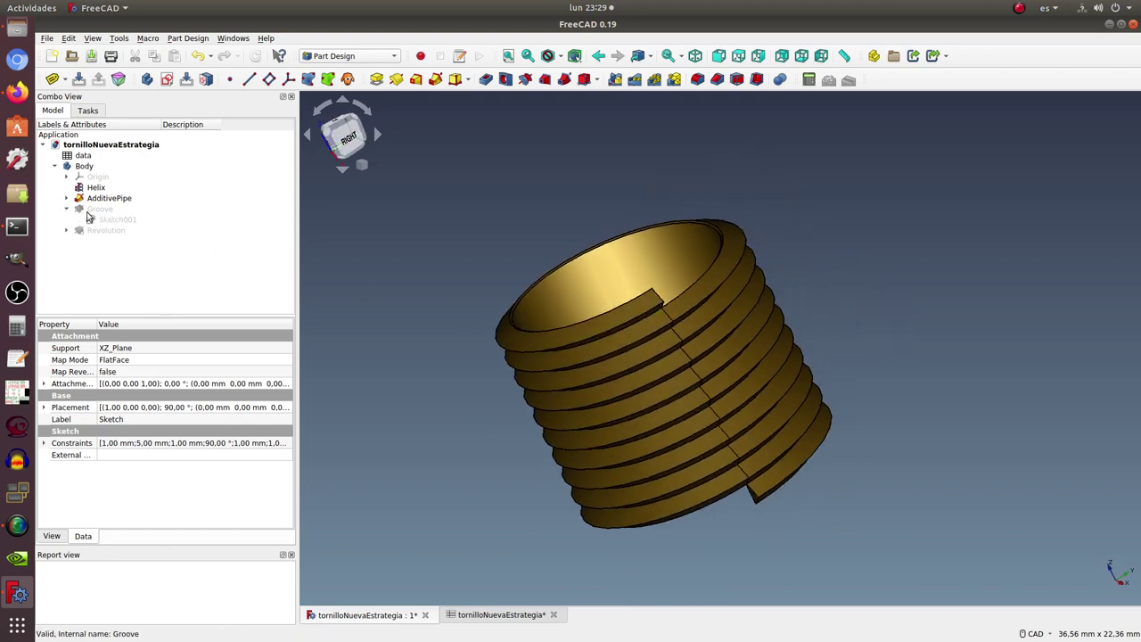
pyautogui.click(90, 219)
pyautogui.moveTo(375, 345); pyautogui.dragTo(545, 296, button='middle')
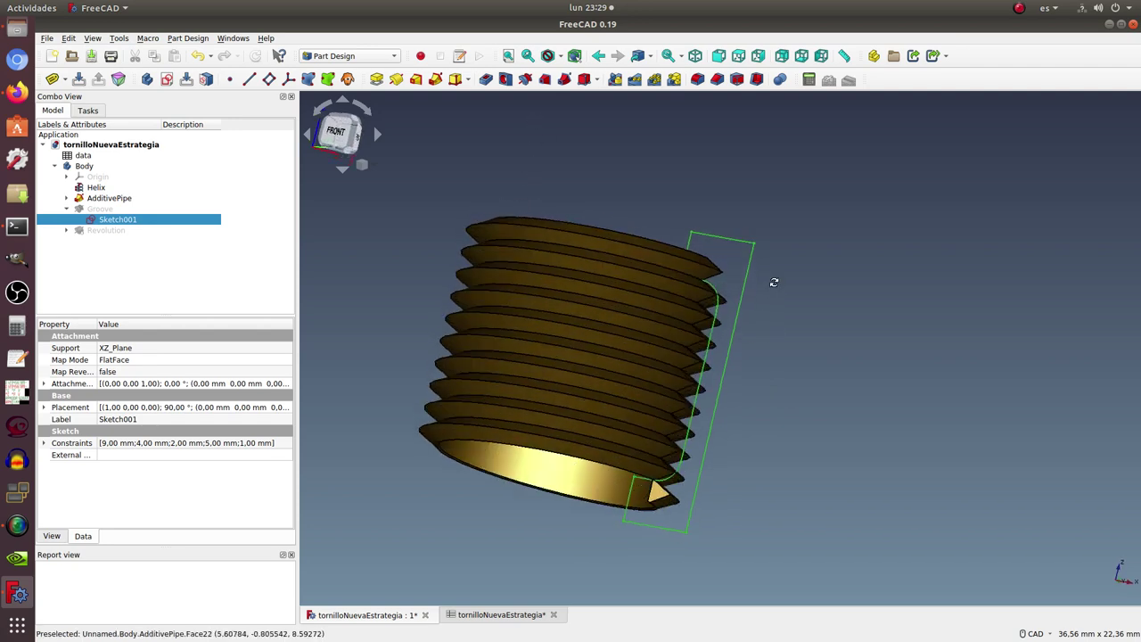
pyautogui.moveTo(770, 347); pyautogui.dragTo(814, 288, button='middle')
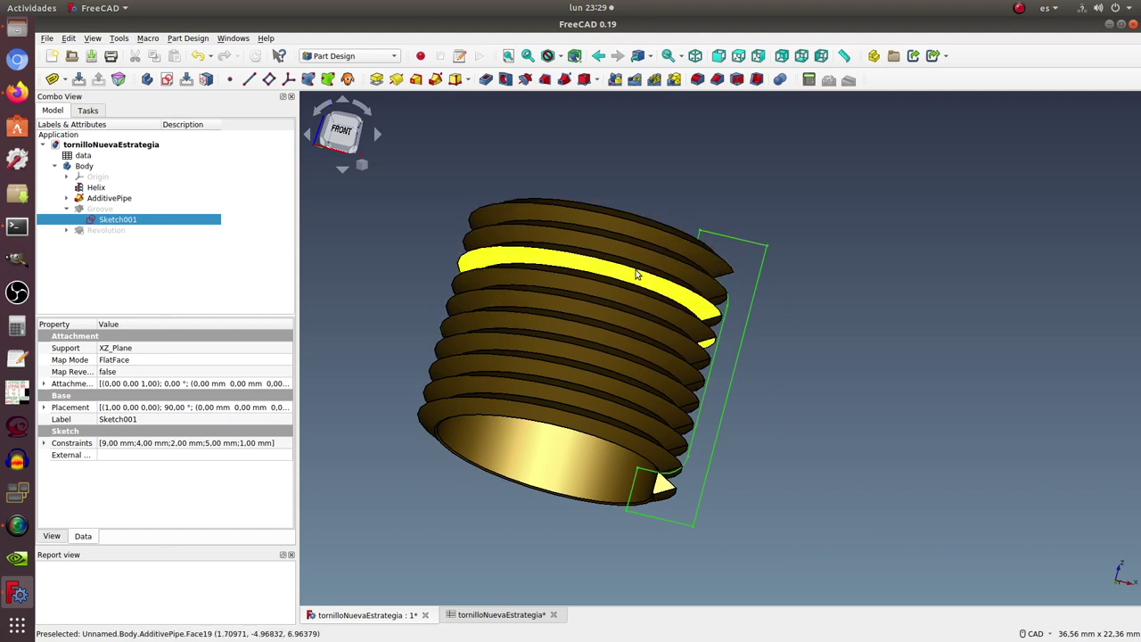
pyautogui.moveTo(697, 161)
pyautogui.mouseDown(button='middle')
pyautogui.moveTo(658, 192)
pyautogui.moveTo(647, 222)
pyautogui.mouseUp(button='middle')
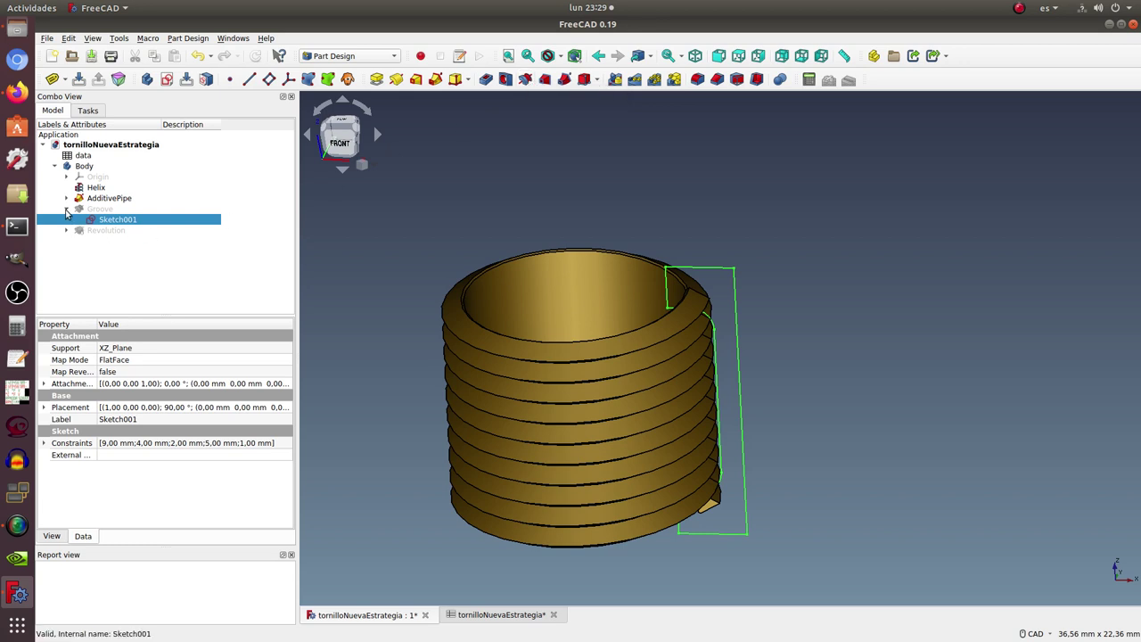
pyautogui.click(92, 211)
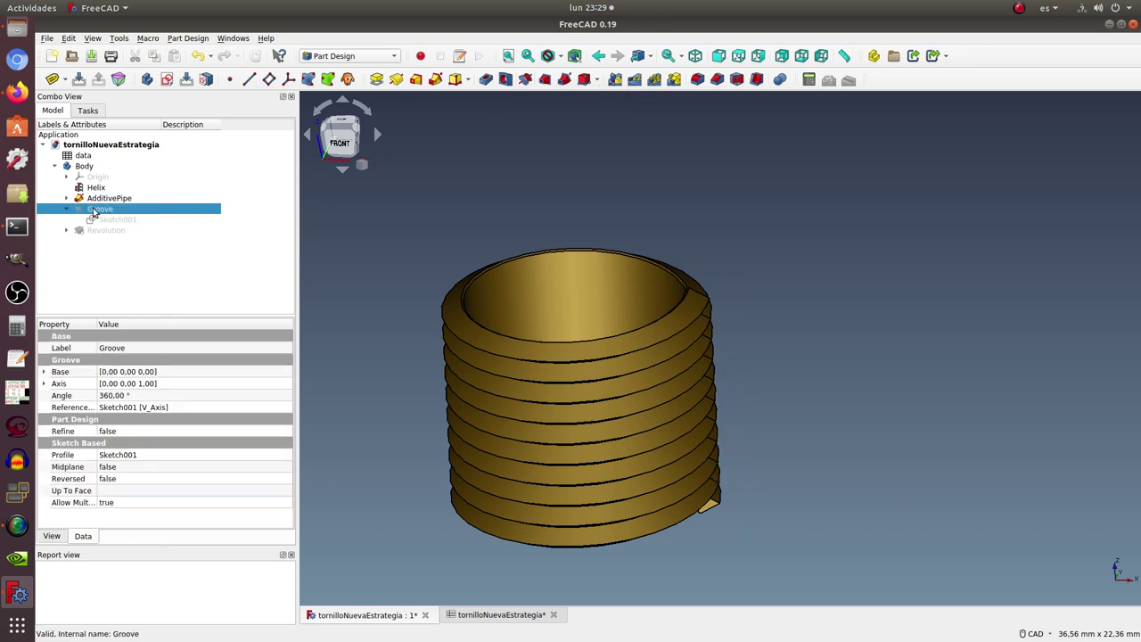
# Orbit and zoom around the grooved hollow threaded tube, from looking inside down to its bottom face.
pyautogui.click(739, 377)
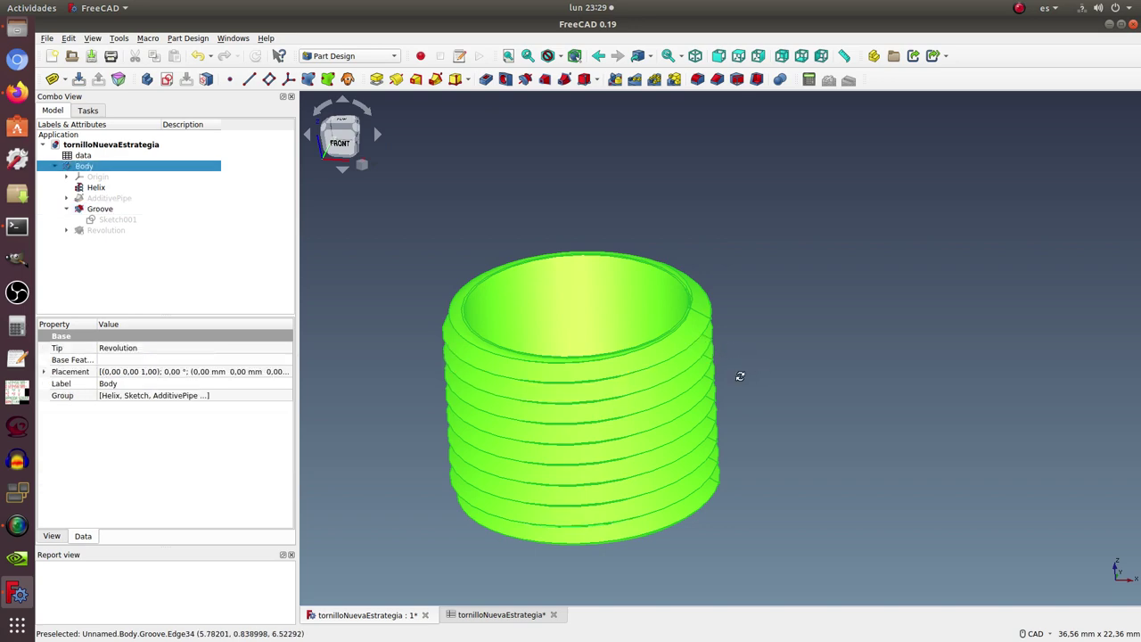
pyautogui.moveTo(739, 377)
pyautogui.mouseDown(button='middle')
pyautogui.moveTo(621, 458)
pyautogui.moveTo(712, 339)
pyautogui.moveTo(741, 382)
pyautogui.moveTo(721, 342)
pyautogui.mouseUp(button='middle')
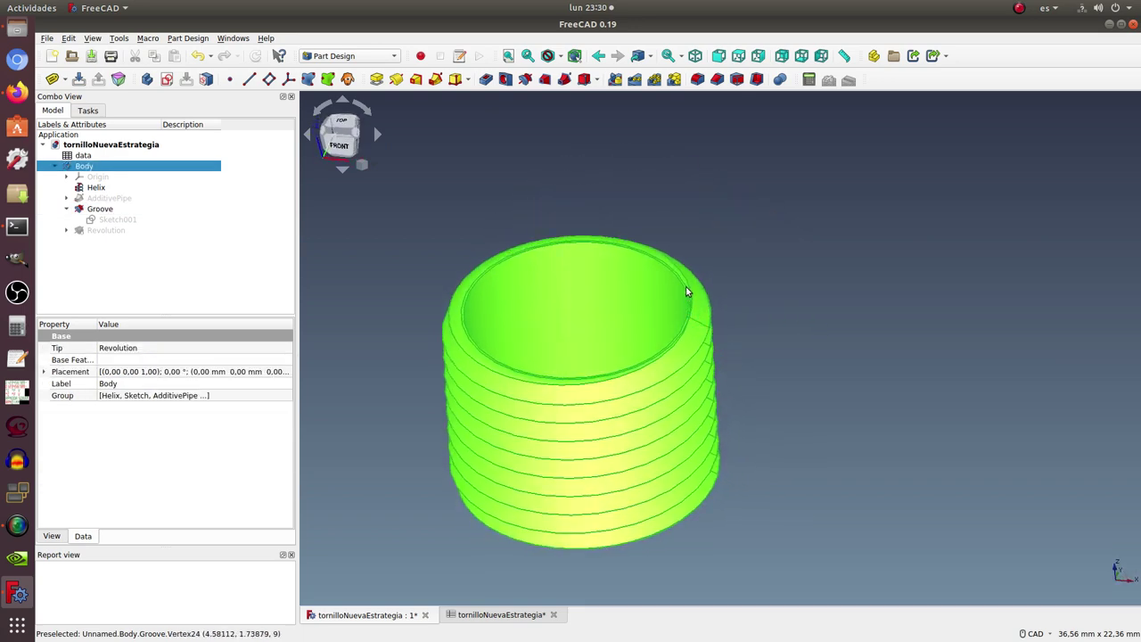
pyautogui.scroll(2, 670, 335)
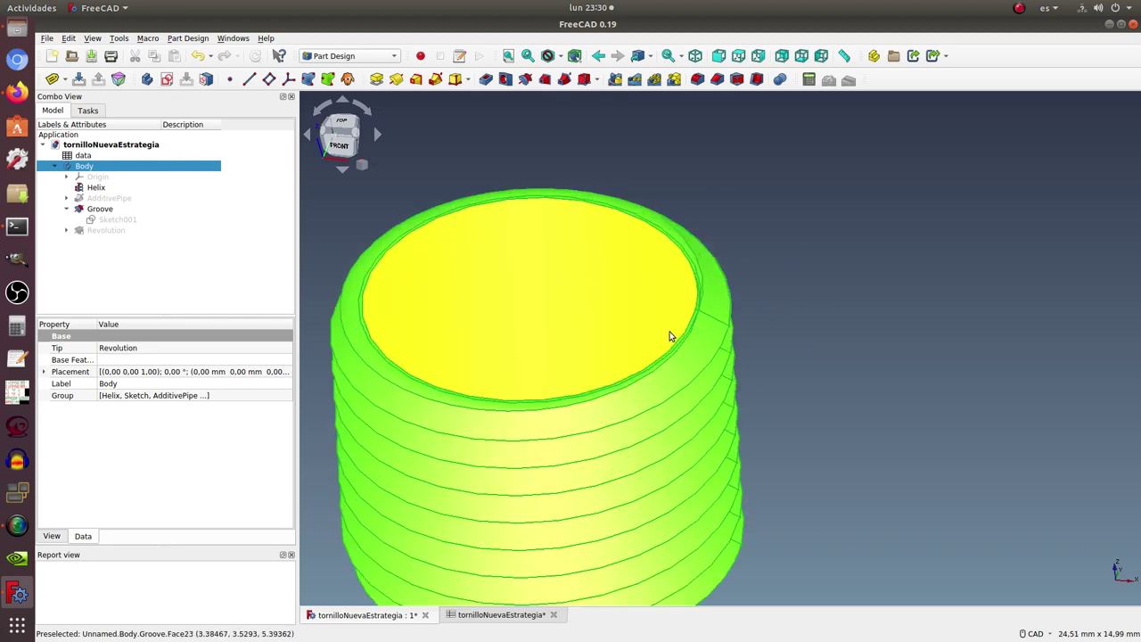
pyautogui.scroll(2, 704, 330)
pyautogui.click(877, 209)
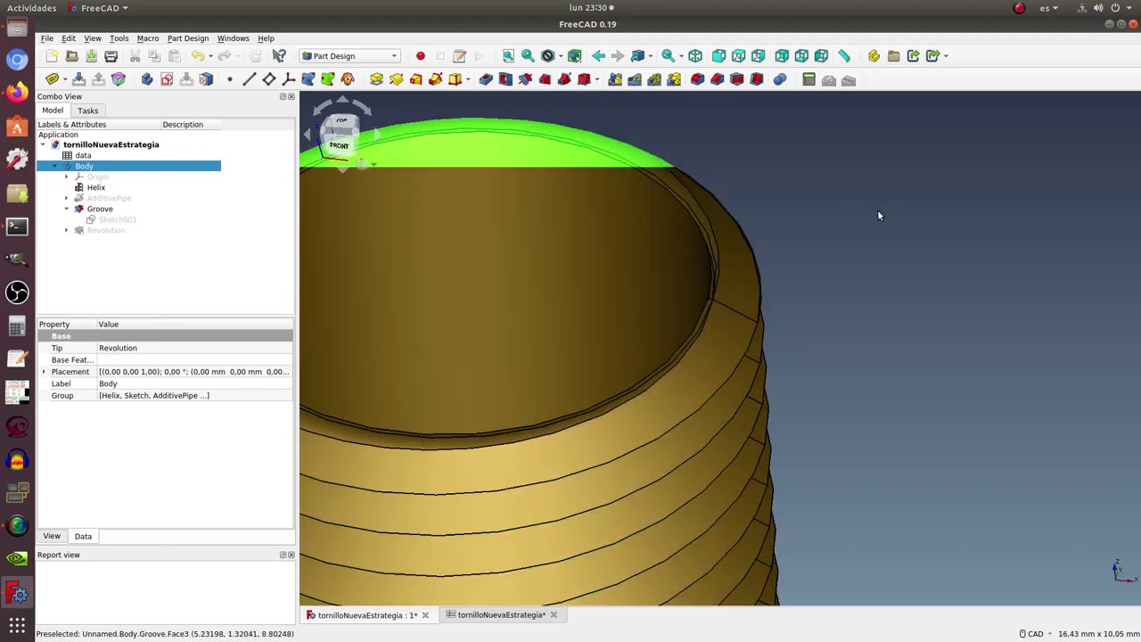
pyautogui.moveTo(680, 280); pyautogui.dragTo(760, 321, button='middle')
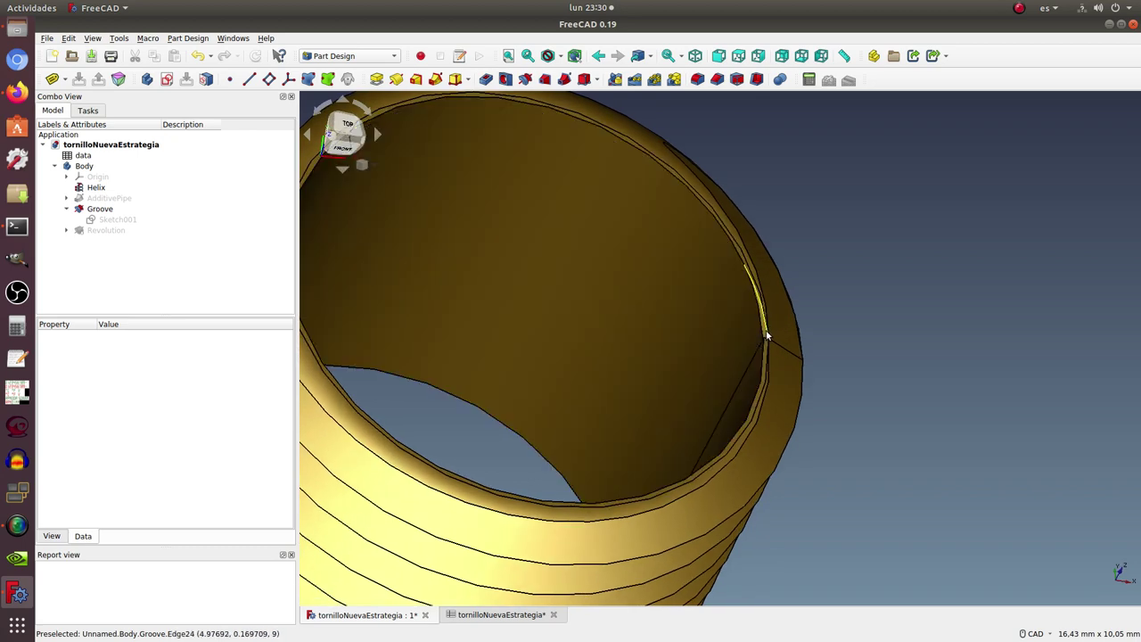
pyautogui.scroll(-3, 769, 328)
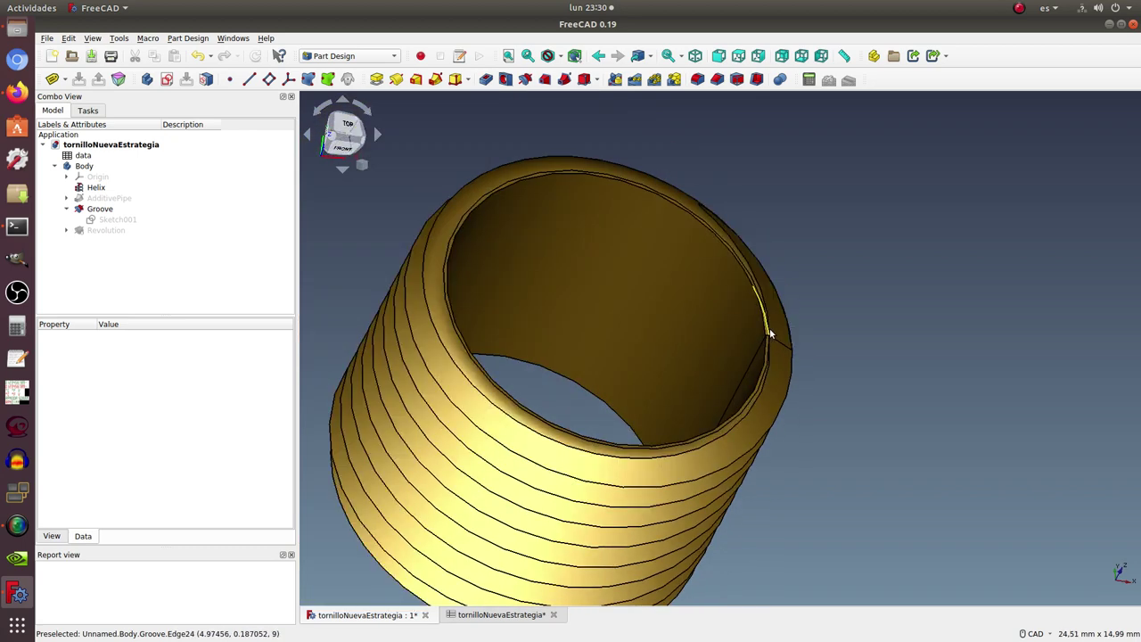
pyautogui.moveTo(845, 345)
pyautogui.mouseDown(button='middle')
pyautogui.moveTo(856, 360)
pyautogui.moveTo(823, 323)
pyautogui.moveTo(756, 298)
pyautogui.moveTo(756, 335)
pyautogui.mouseUp(button='middle')
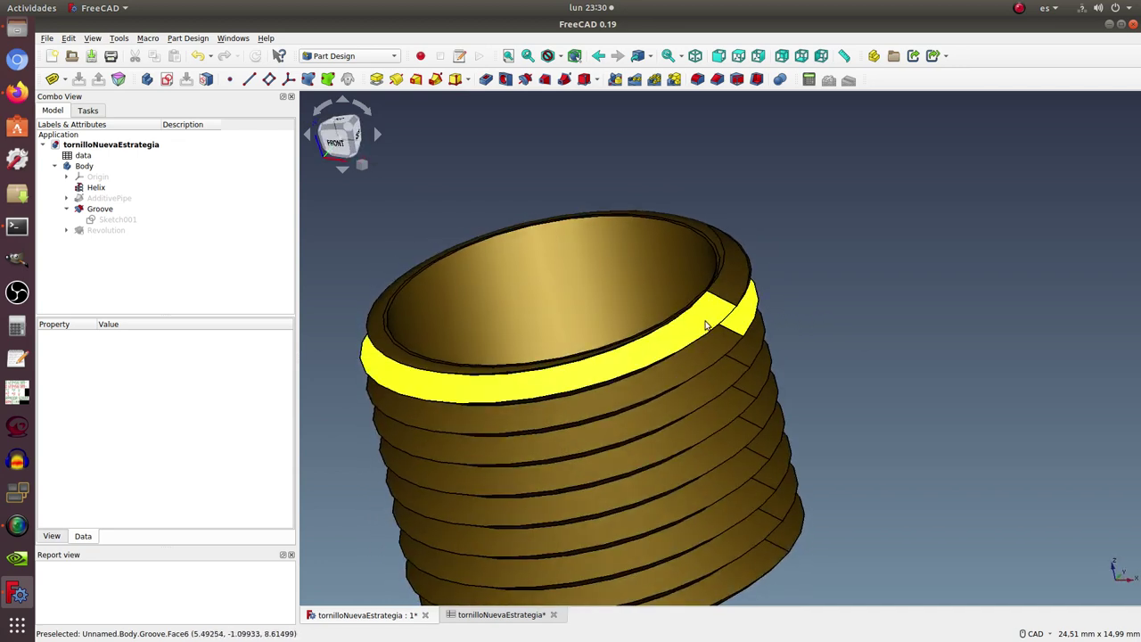
pyautogui.scroll(-3, 713, 328)
pyautogui.moveTo(728, 430); pyautogui.dragTo(690, 298, button='middle')
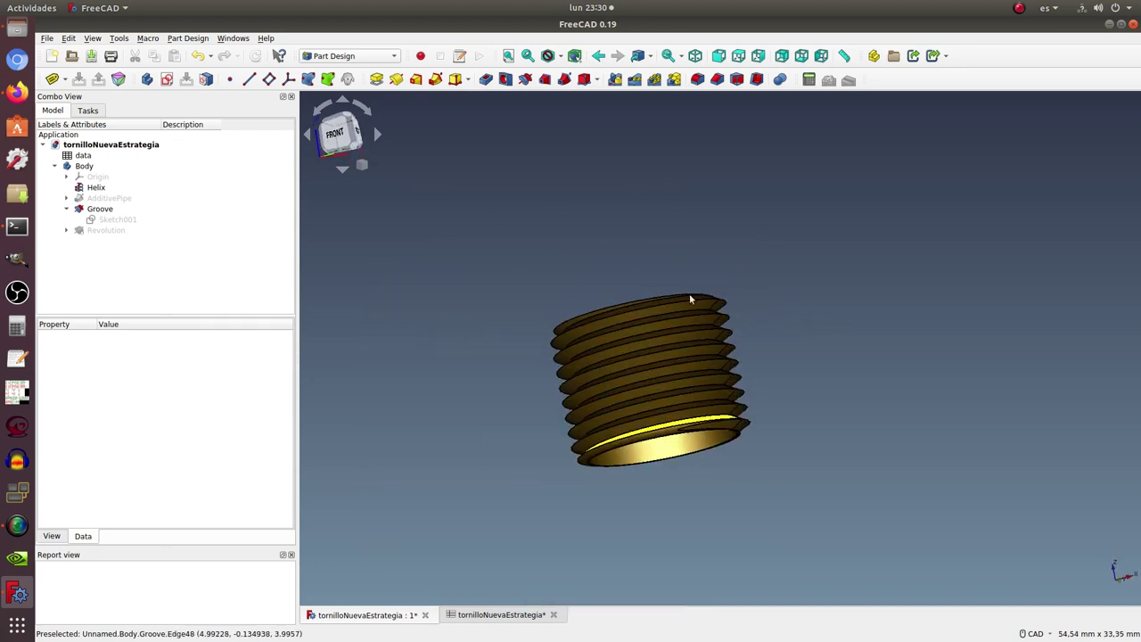
# Select the Revolution's chamfered Sketch002 and view it from the exact front over the threaded tube.
pyautogui.click(68, 208)
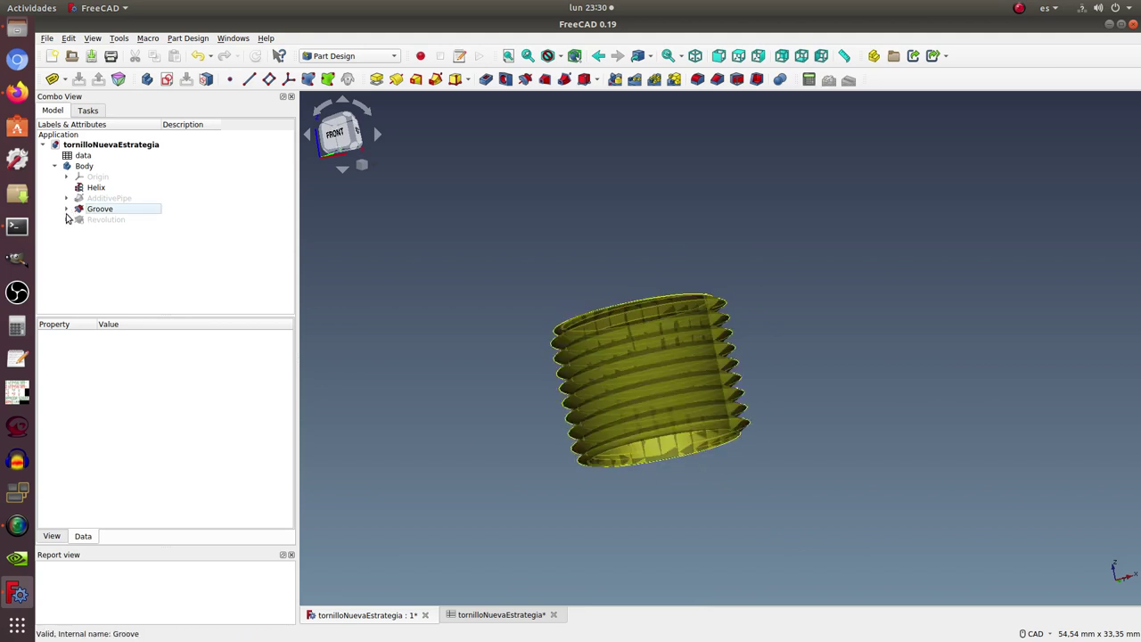
pyautogui.click(66, 219)
pyautogui.click(105, 231)
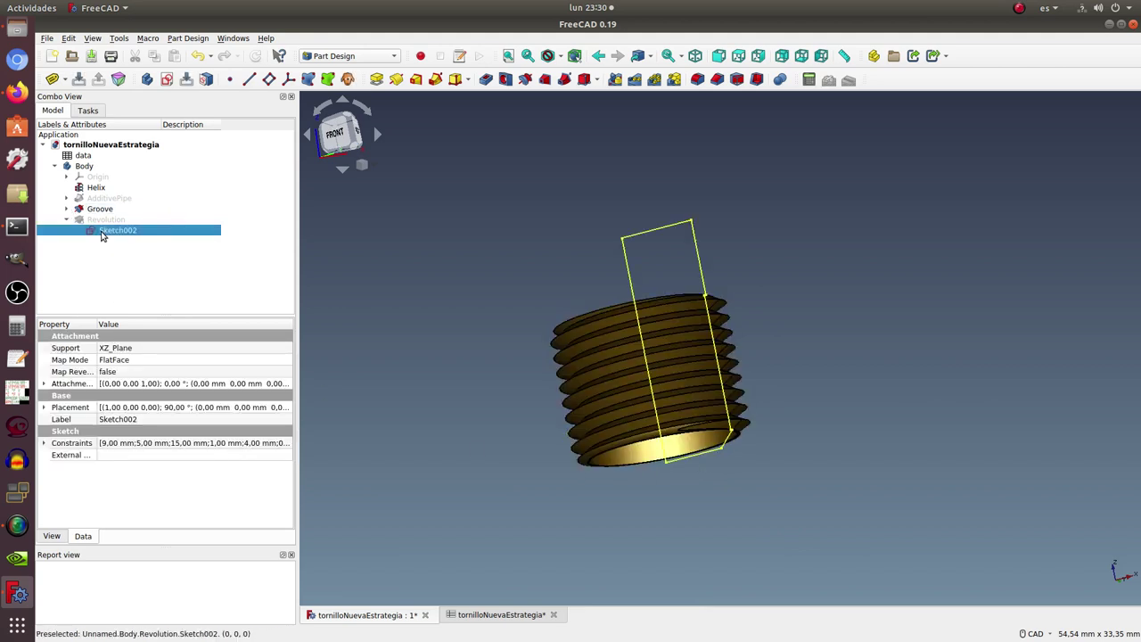
pyautogui.press('1')
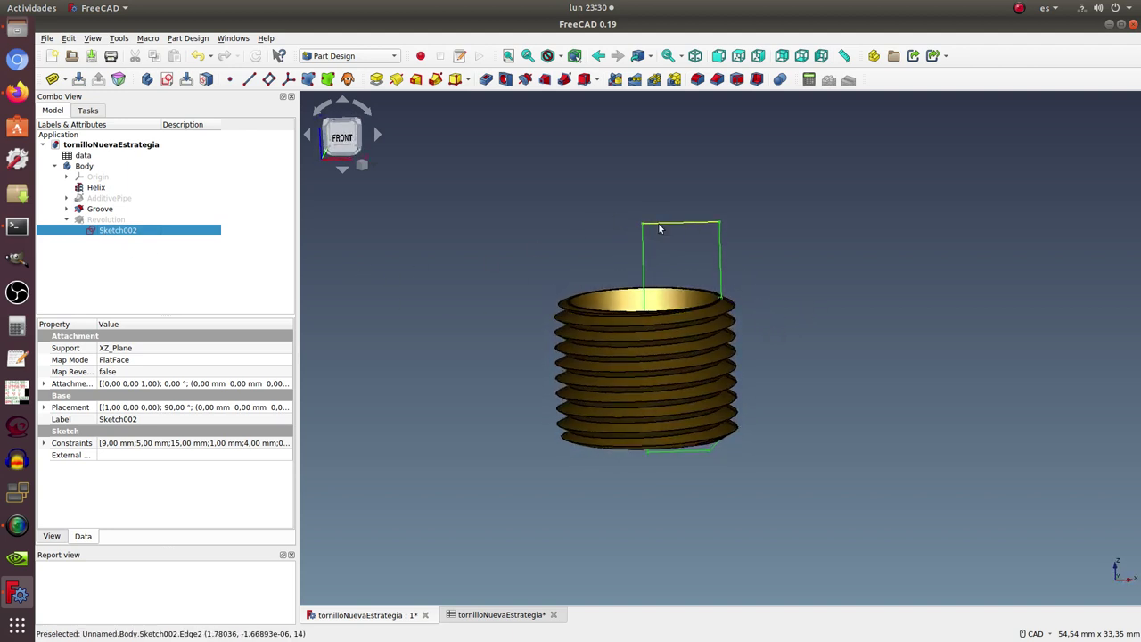
pyautogui.click(719, 56)
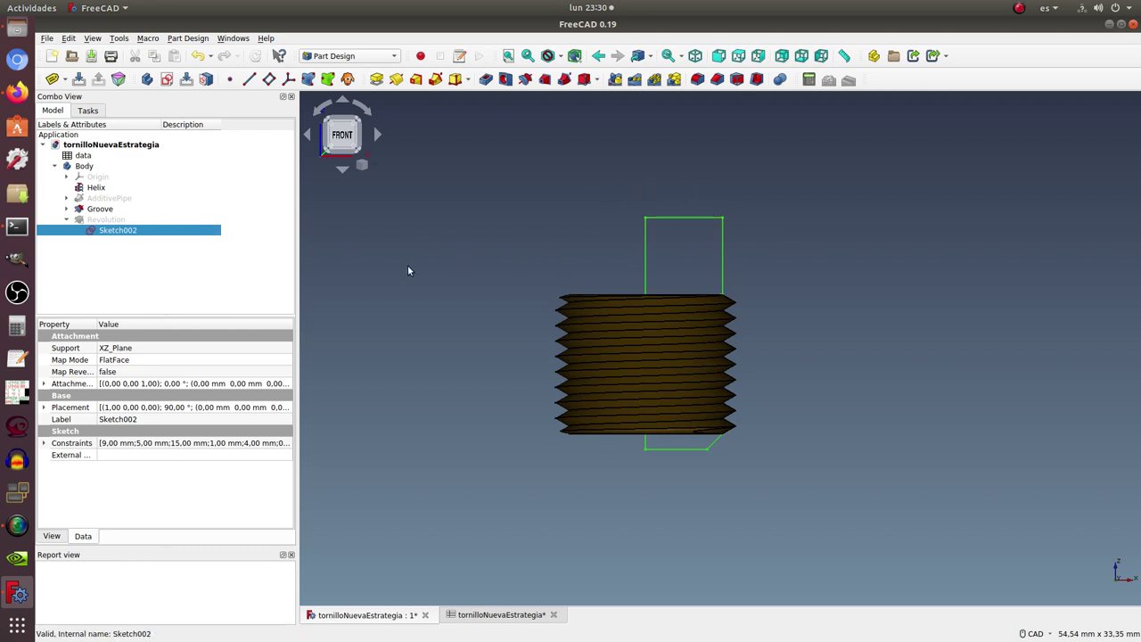
# Hide the Groove solid.
pyautogui.click(100, 212)
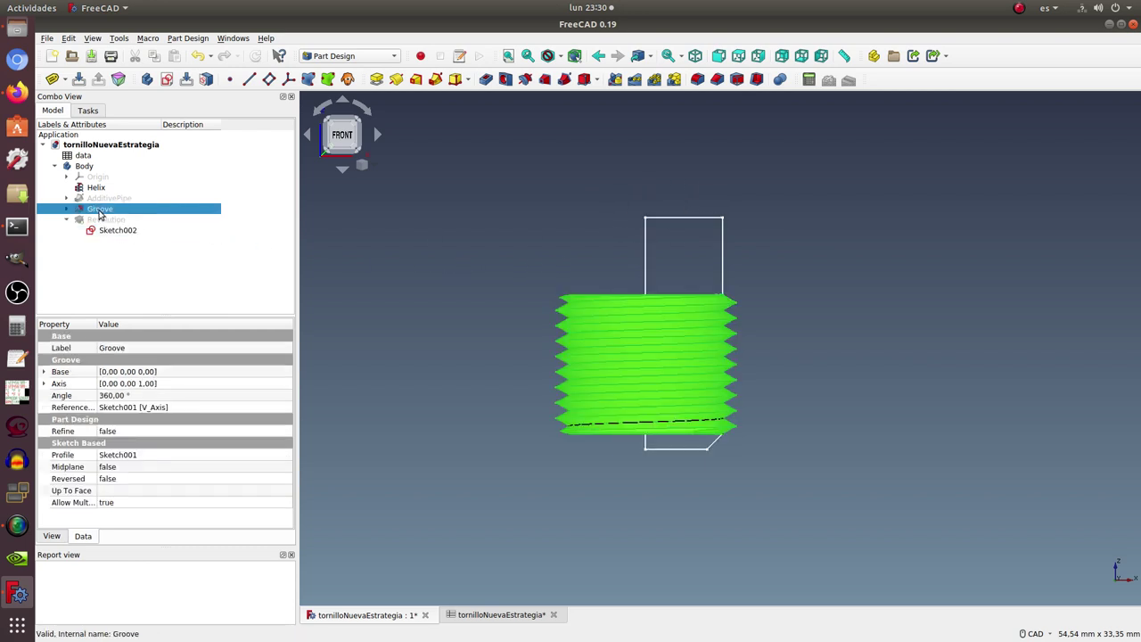
pyautogui.press('space')
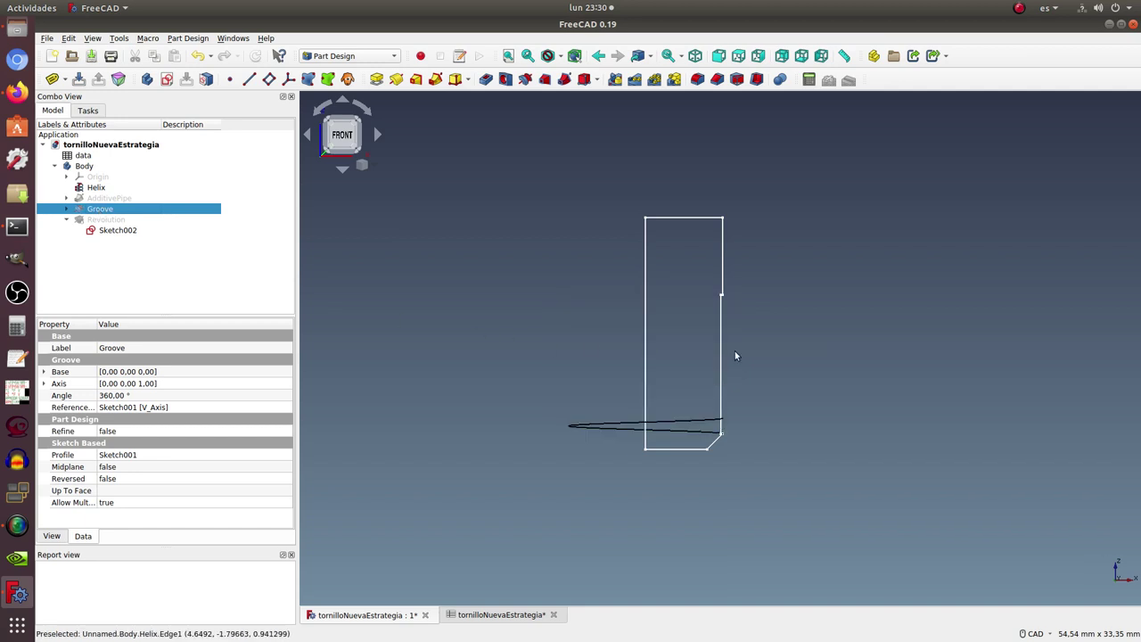
pyautogui.scroll(2, 724, 294)
pyautogui.scroll(2, 724, 298)
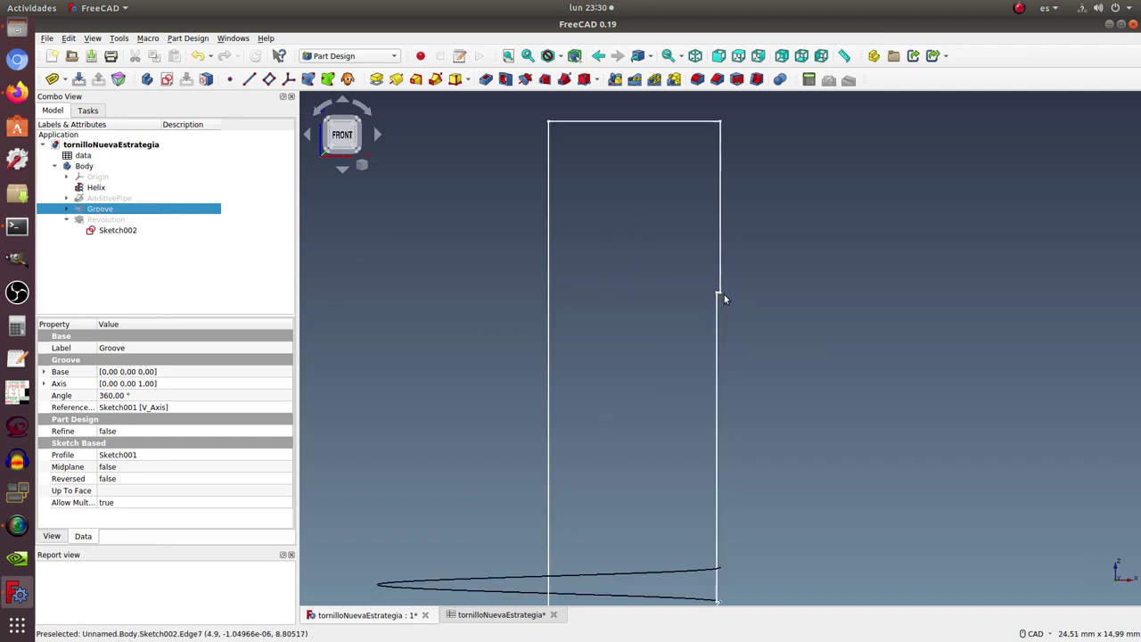
# Select the AdditivePipe's sawtooth thread Sketch and zoom in on the zigzag.
pyautogui.click(67, 198)
pyautogui.click(103, 209)
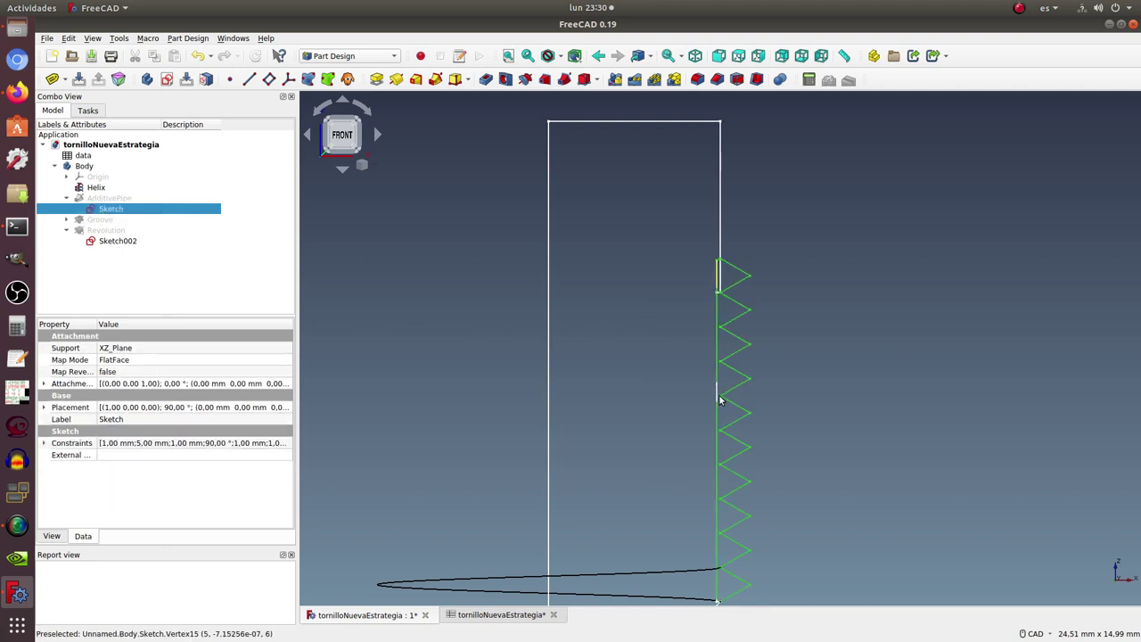
pyautogui.scroll(-2, 734, 550)
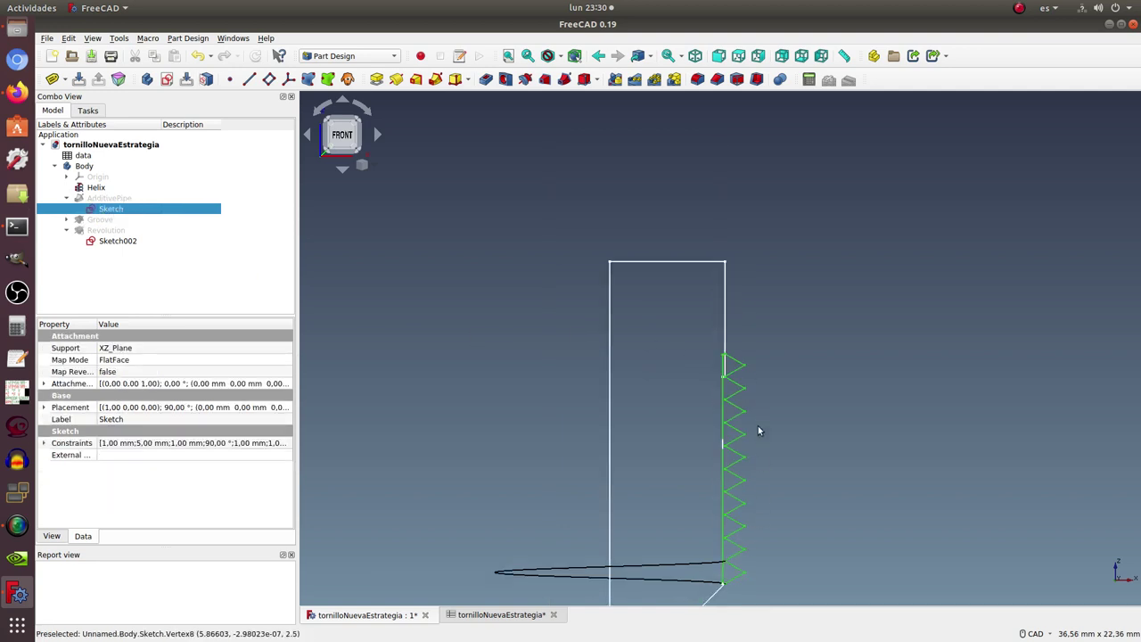
pyautogui.scroll(2, 731, 563)
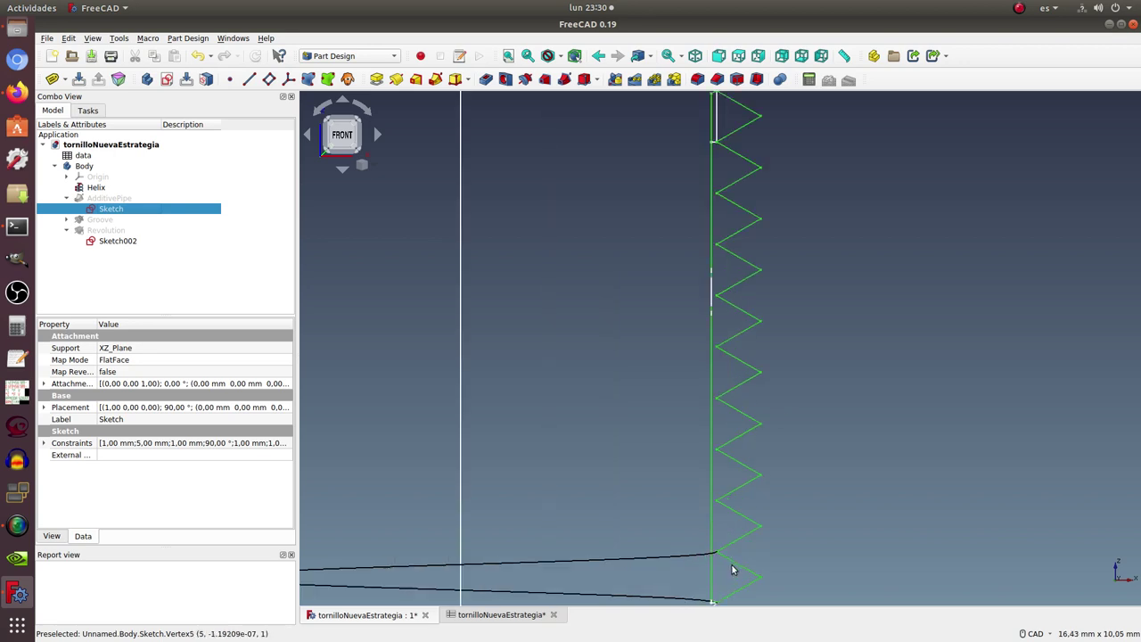
pyautogui.scroll(2, 731, 563)
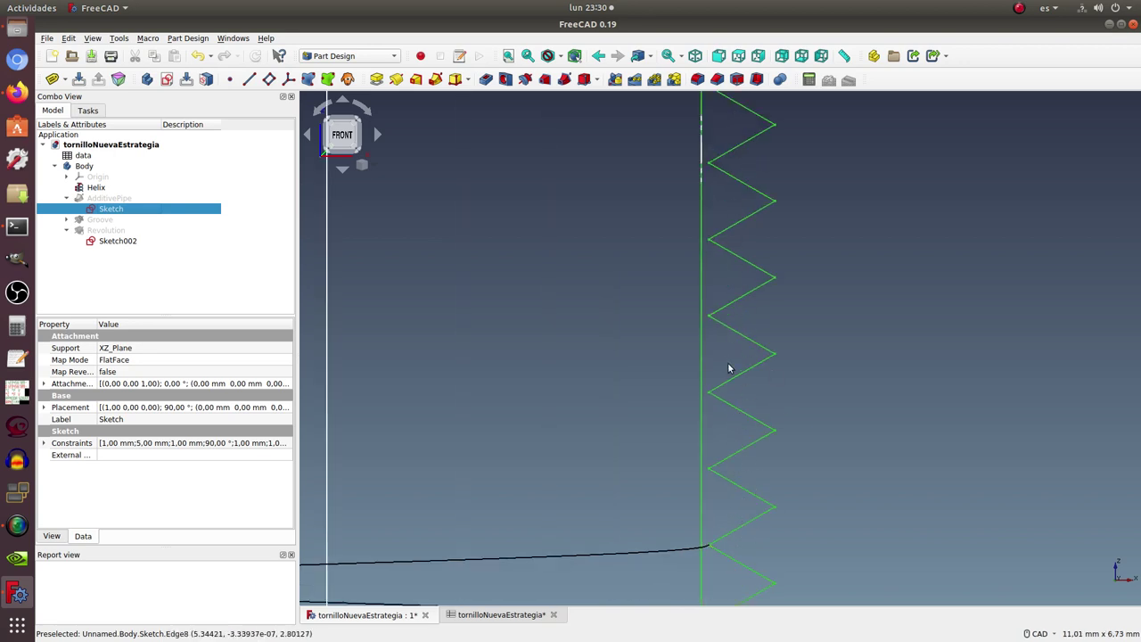
pyautogui.scroll(-2, 728, 368)
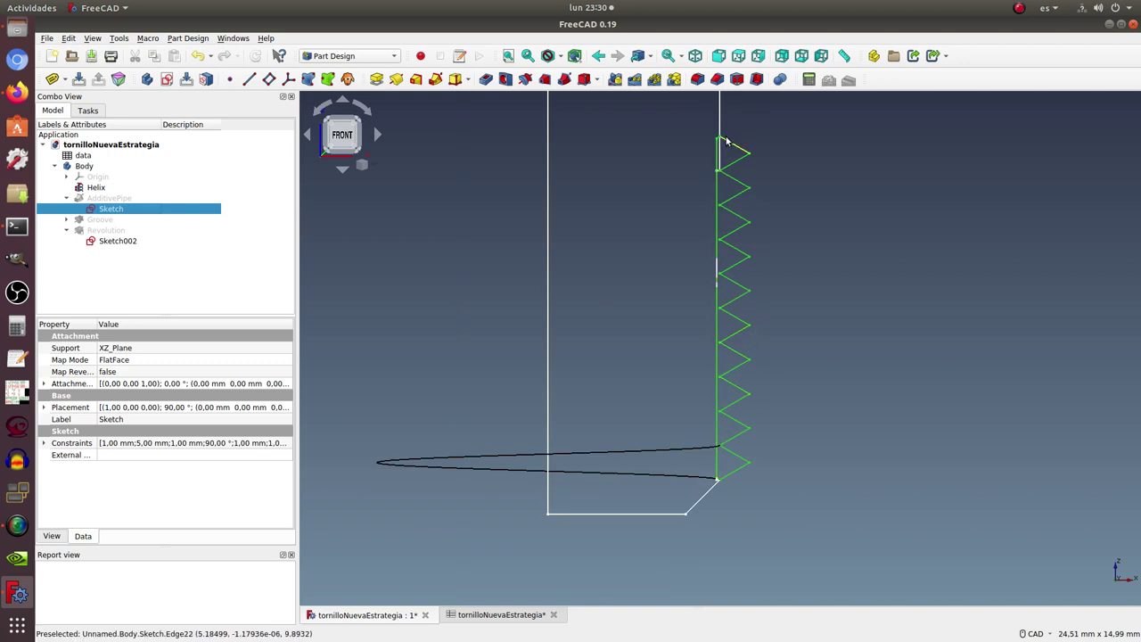
pyautogui.scroll(3, 729, 171)
pyautogui.scroll(1, 728, 173)
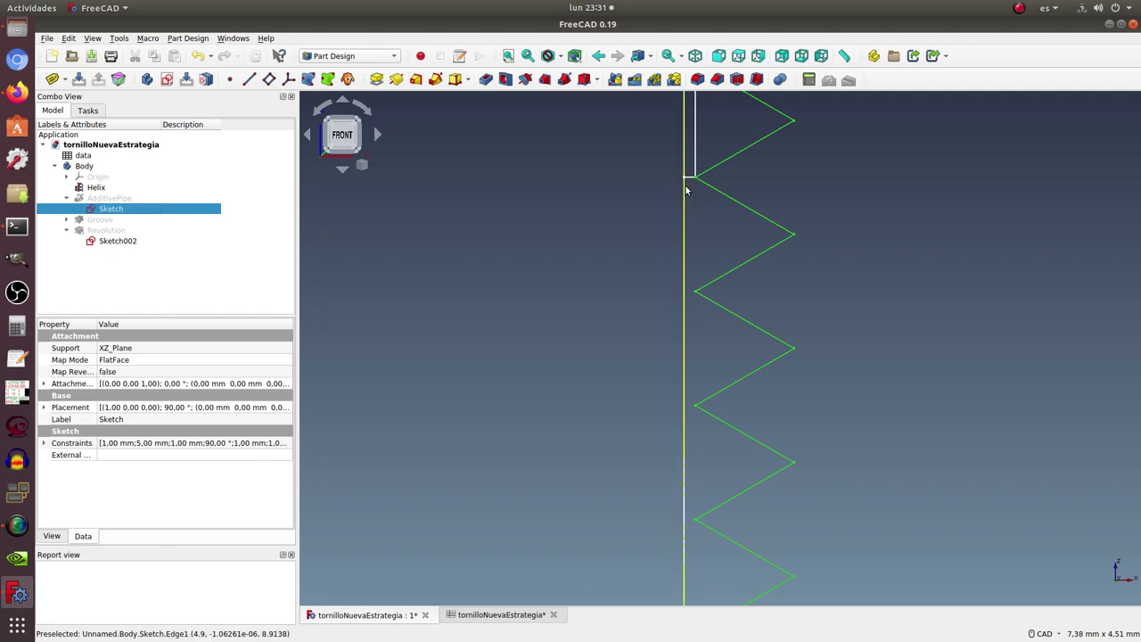
# Hide the zigzag thread profile sketch.
pyautogui.click(117, 241)
pyautogui.click(111, 208)
pyautogui.press('space')
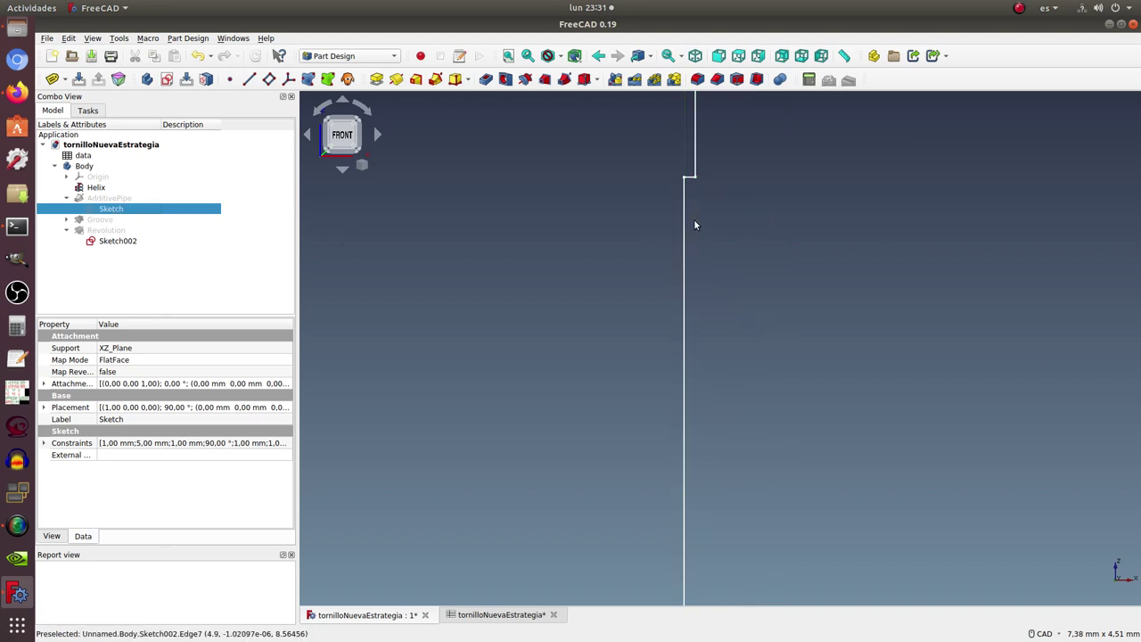
pyautogui.scroll(-2, 595, 269)
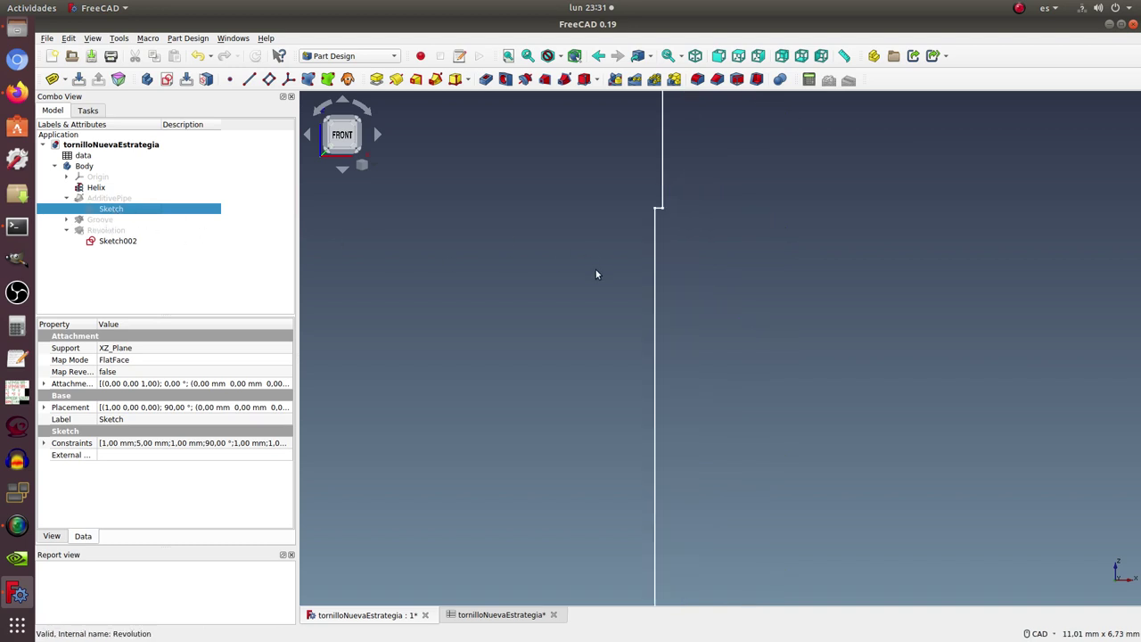
pyautogui.scroll(-3, 595, 270)
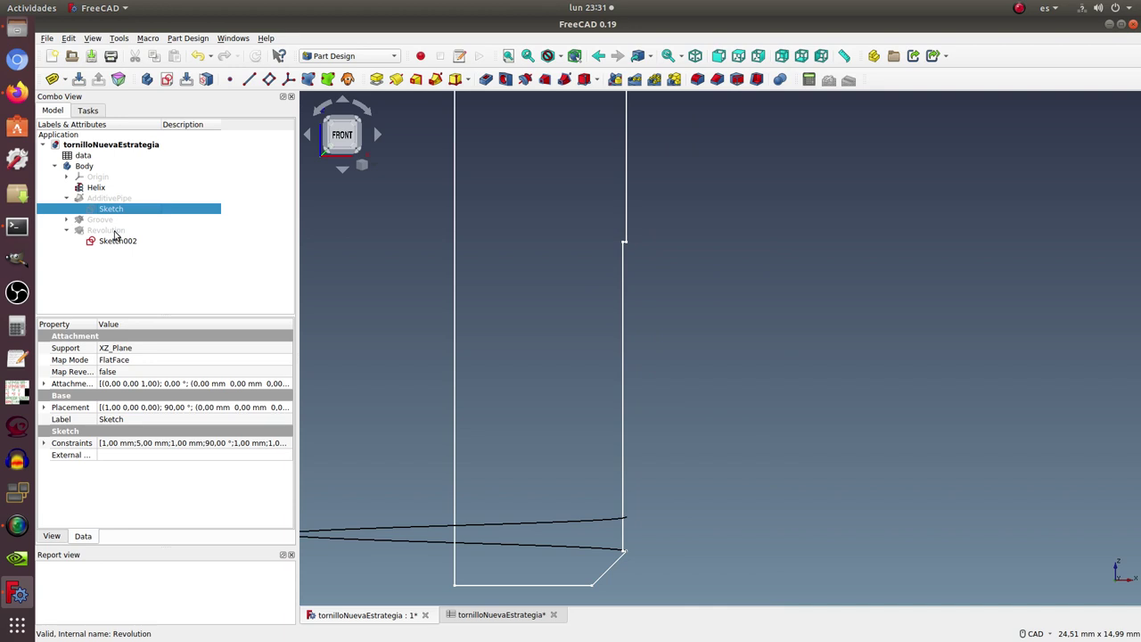
# Hide Sketch002 and show the Revolution solid with its plain upper shank.
pyautogui.click(114, 232)
pyautogui.click(114, 240)
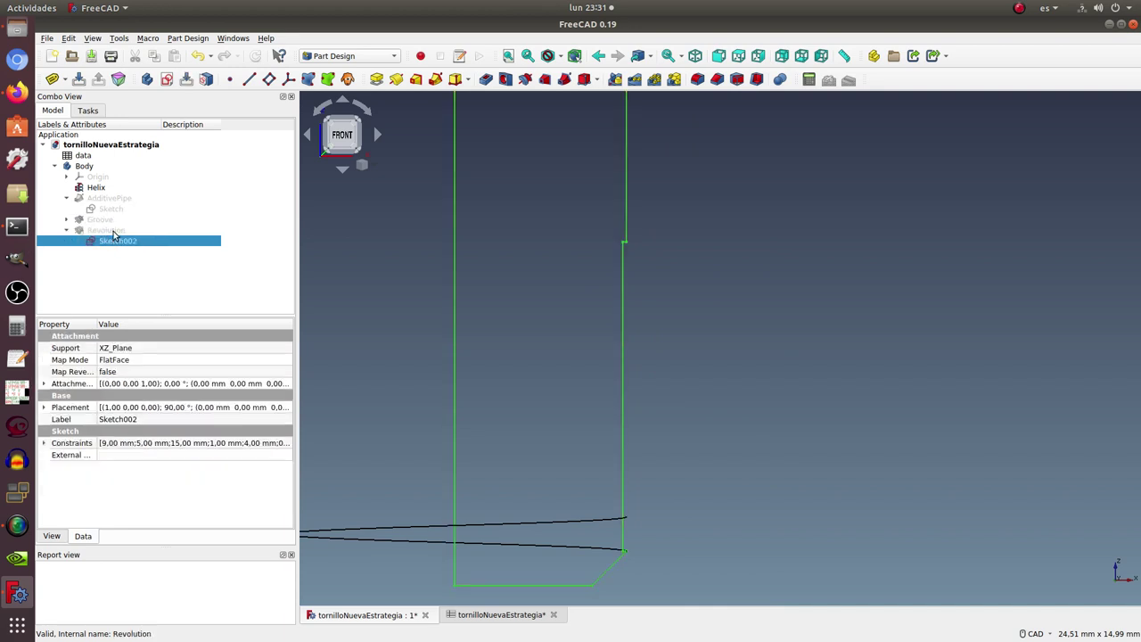
pyautogui.press('space')
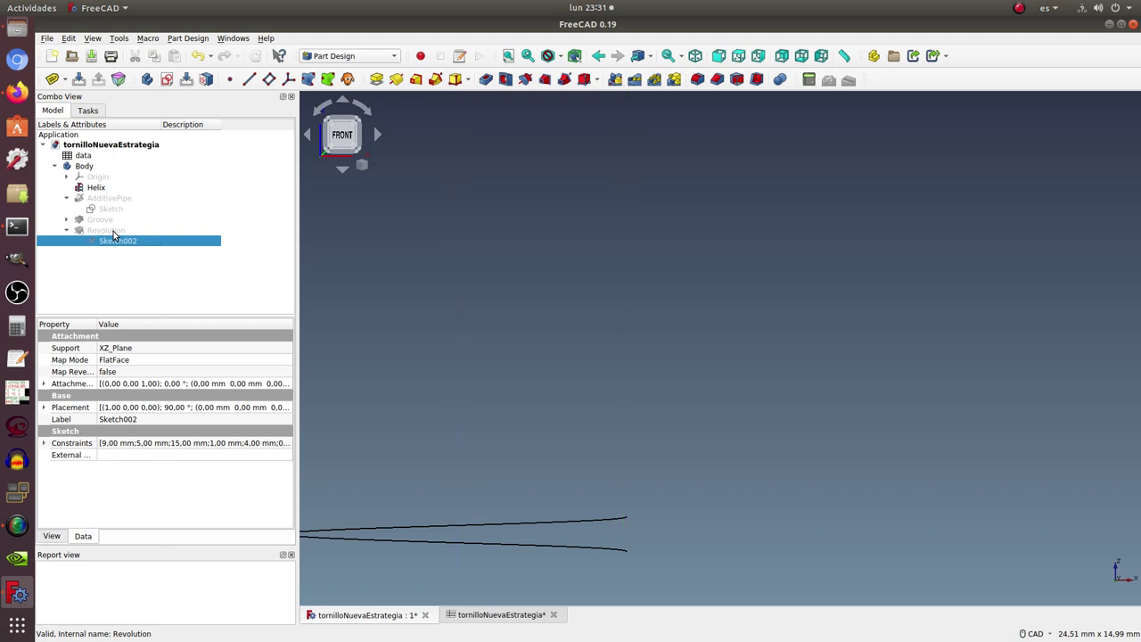
pyautogui.click(113, 230)
pyautogui.press('space')
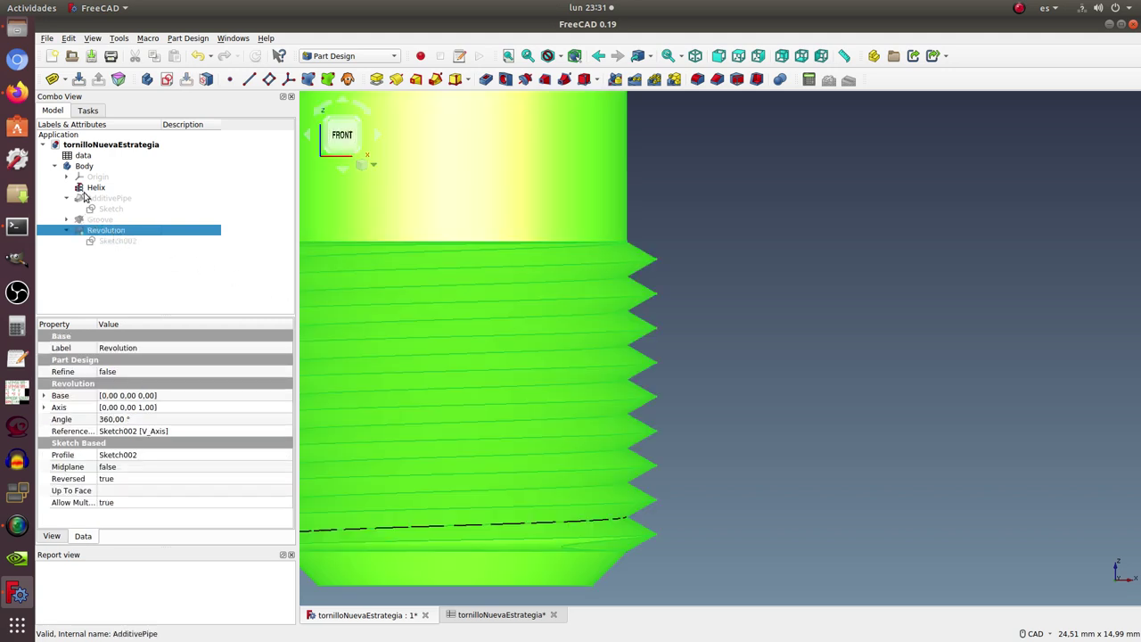
# Orbit and zoom around the brass screw from oblique angles, ending with the thread sketch selected.
pyautogui.click(95, 187)
pyautogui.scroll(-5, 763, 291)
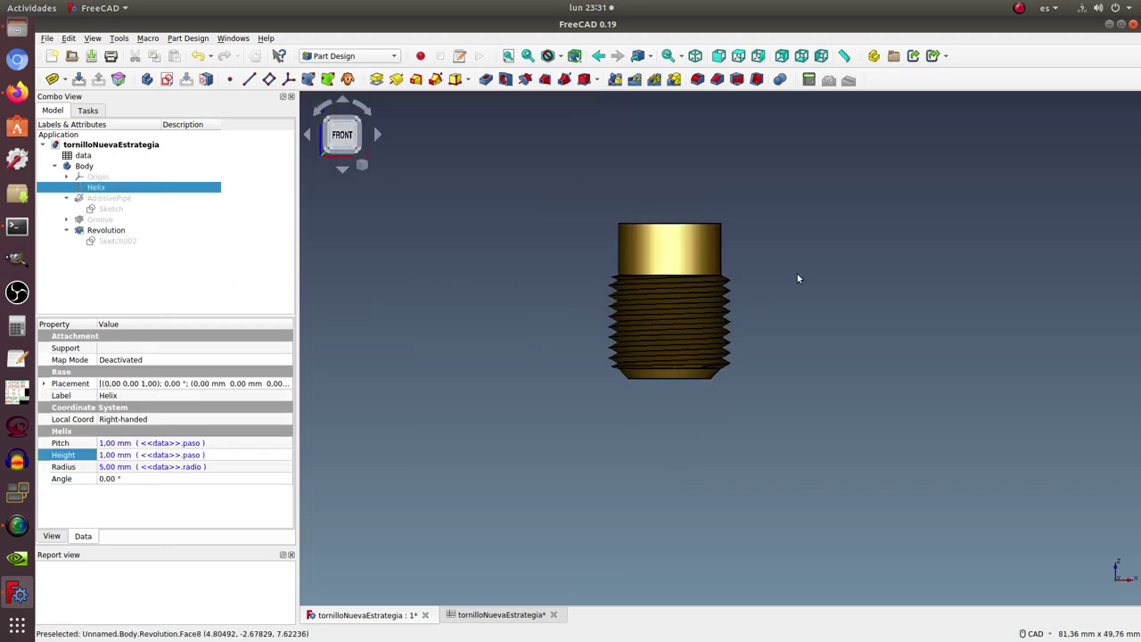
pyautogui.moveTo(797, 274)
pyautogui.mouseDown(button='middle')
pyautogui.moveTo(708, 216)
pyautogui.moveTo(632, 198)
pyautogui.moveTo(621, 257)
pyautogui.moveTo(582, 313)
pyautogui.mouseUp(button='middle')
pyautogui.scroll(2, 670, 277)
pyautogui.scroll(2, 670, 277)
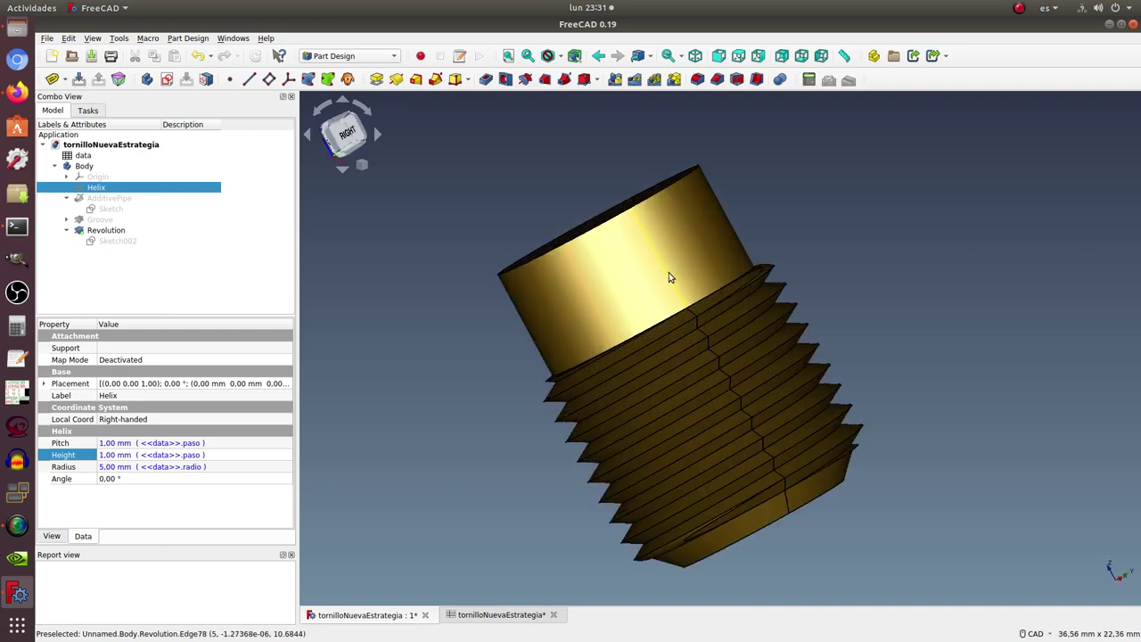
pyautogui.moveTo(820, 280)
pyautogui.mouseDown(button='middle')
pyautogui.moveTo(794, 199)
pyautogui.moveTo(840, 241)
pyautogui.moveTo(846, 263)
pyautogui.mouseUp(button='middle')
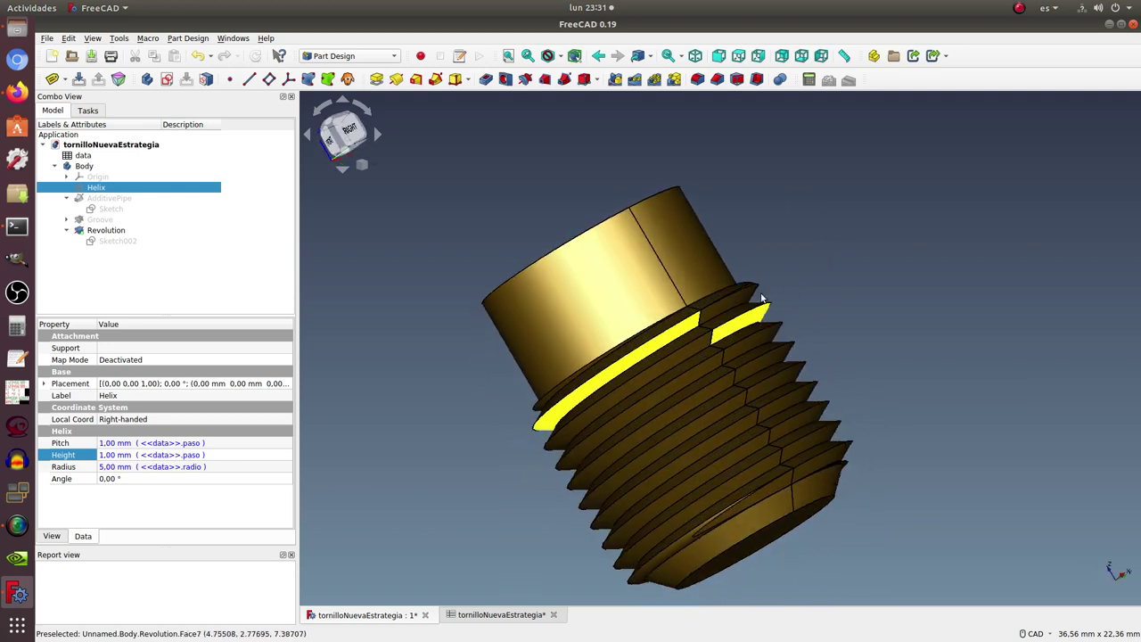
pyautogui.moveTo(738, 201)
pyautogui.mouseDown(button='middle')
pyautogui.moveTo(713, 216)
pyautogui.moveTo(723, 246)
pyautogui.moveTo(683, 234)
pyautogui.mouseUp(button='middle')
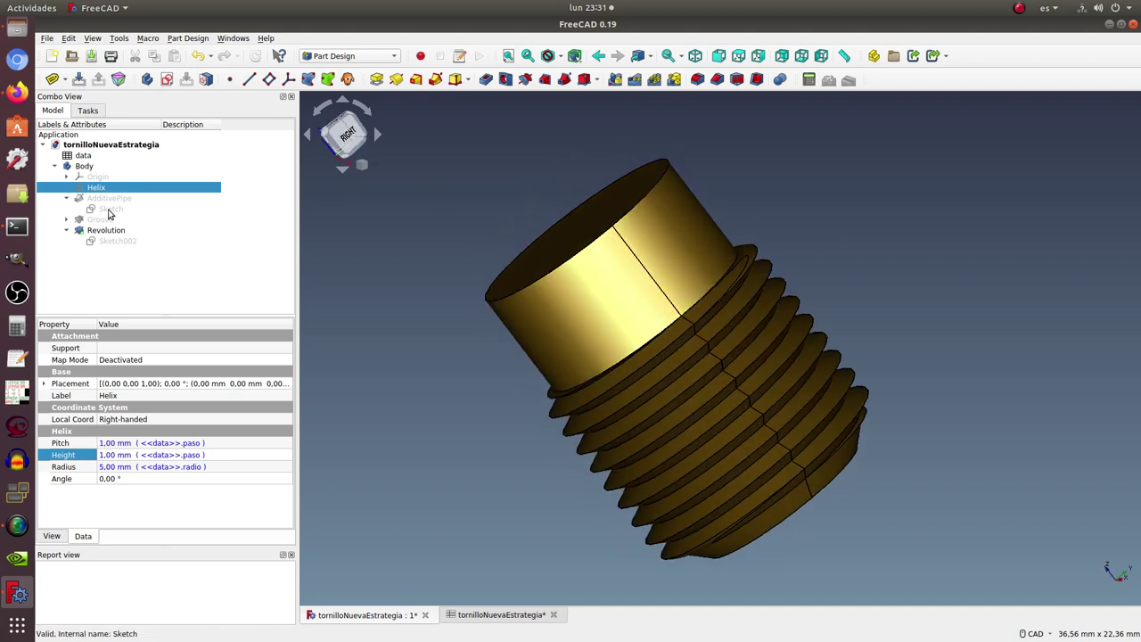
pyautogui.click(101, 211)
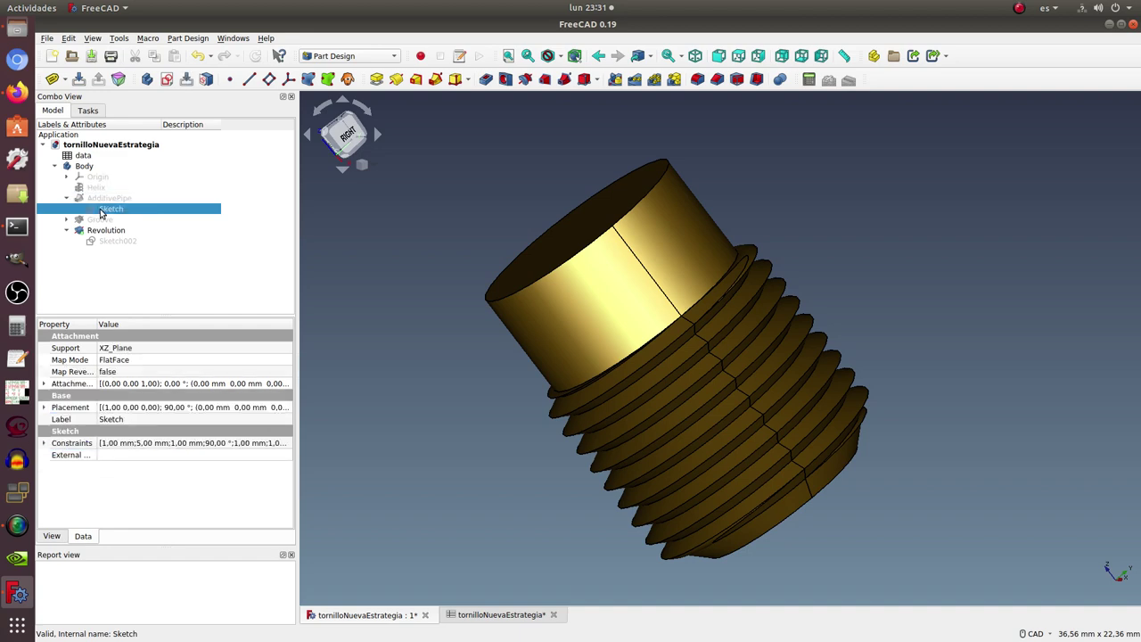
# Hide Revolution to view the sawtooth sketch front-on, then show the screw again and orbit it.
pyautogui.click(105, 231)
pyautogui.press('space')
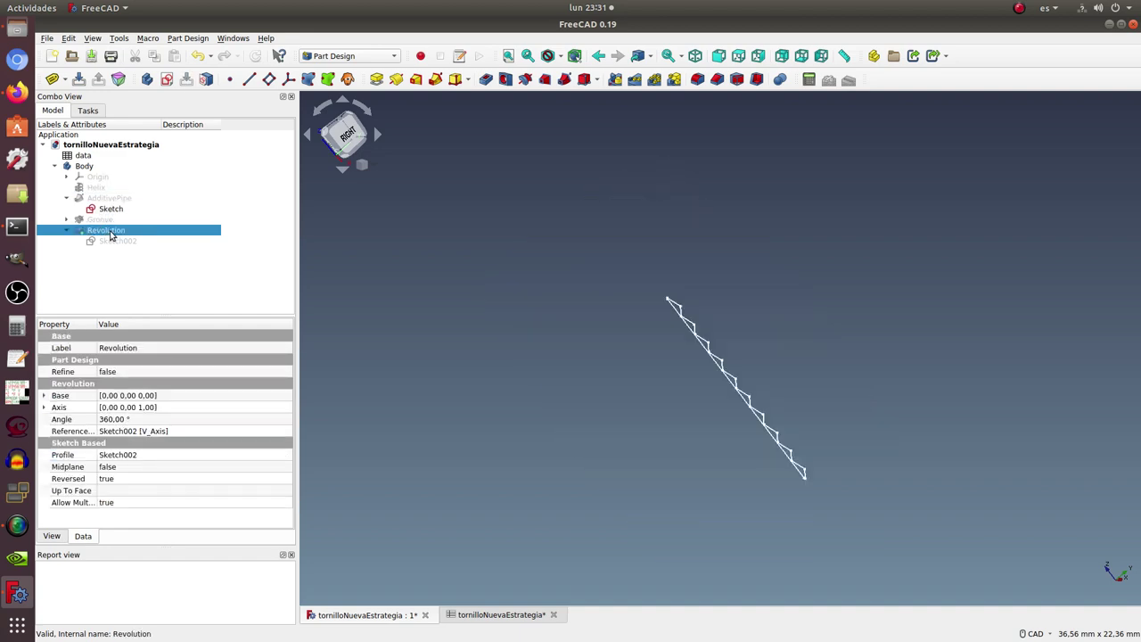
pyautogui.moveTo(684, 403); pyautogui.dragTo(797, 354, button='middle')
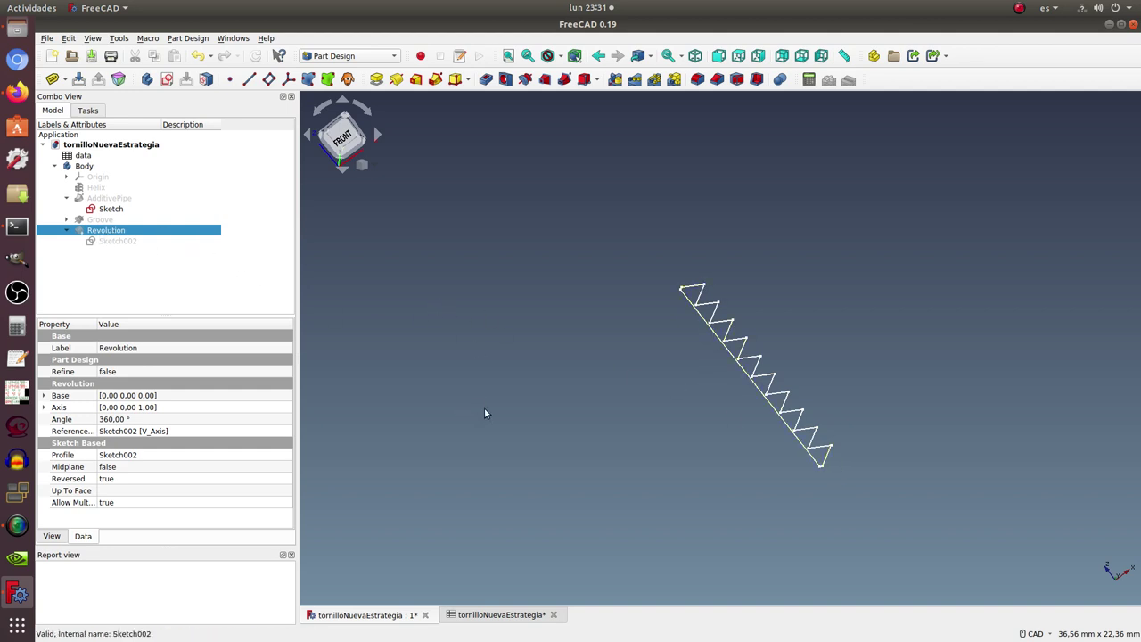
pyautogui.press('space')
pyautogui.click(102, 211)
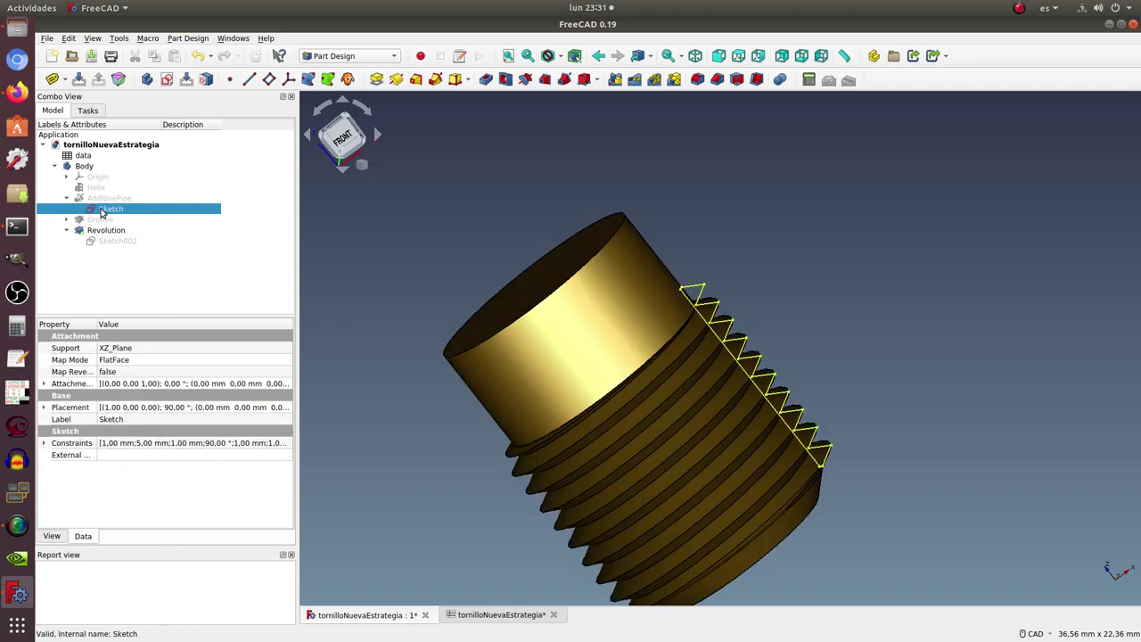
pyautogui.moveTo(620, 365)
pyautogui.mouseDown(button='middle')
pyautogui.moveTo(716, 256)
pyautogui.moveTo(829, 268)
pyautogui.mouseUp(button='middle')
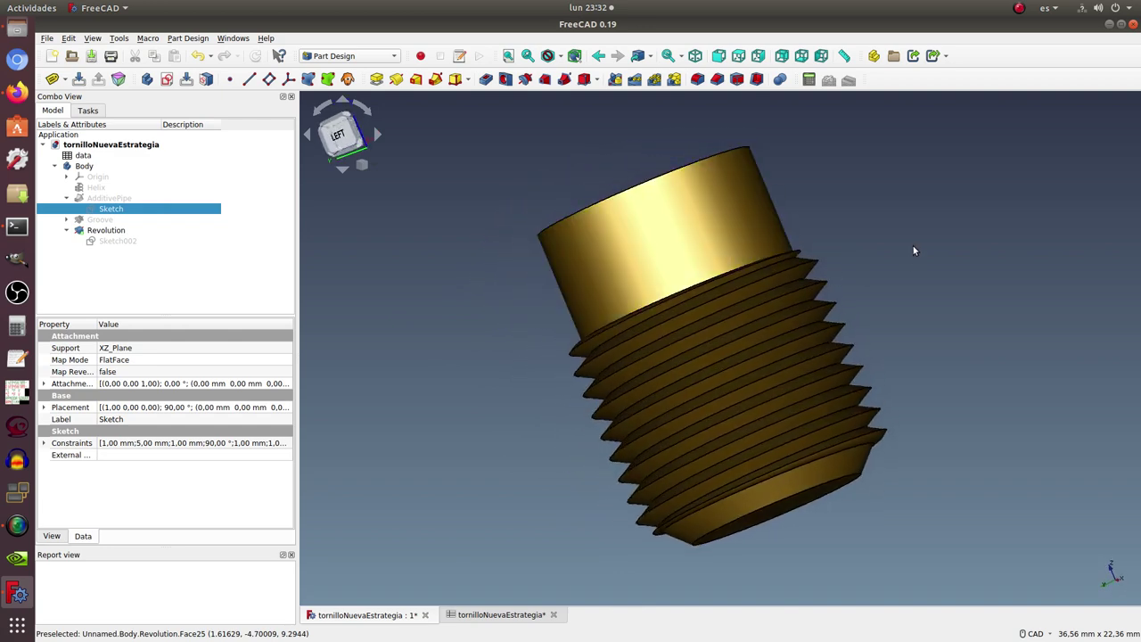
pyautogui.moveTo(876, 181); pyautogui.dragTo(809, 210, button='middle')
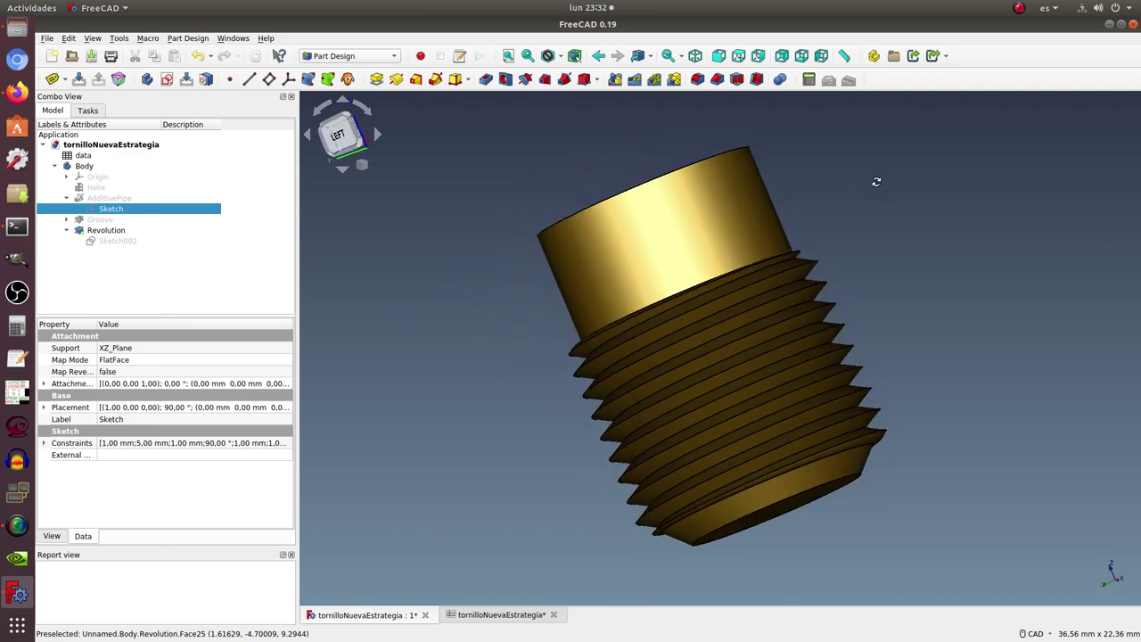